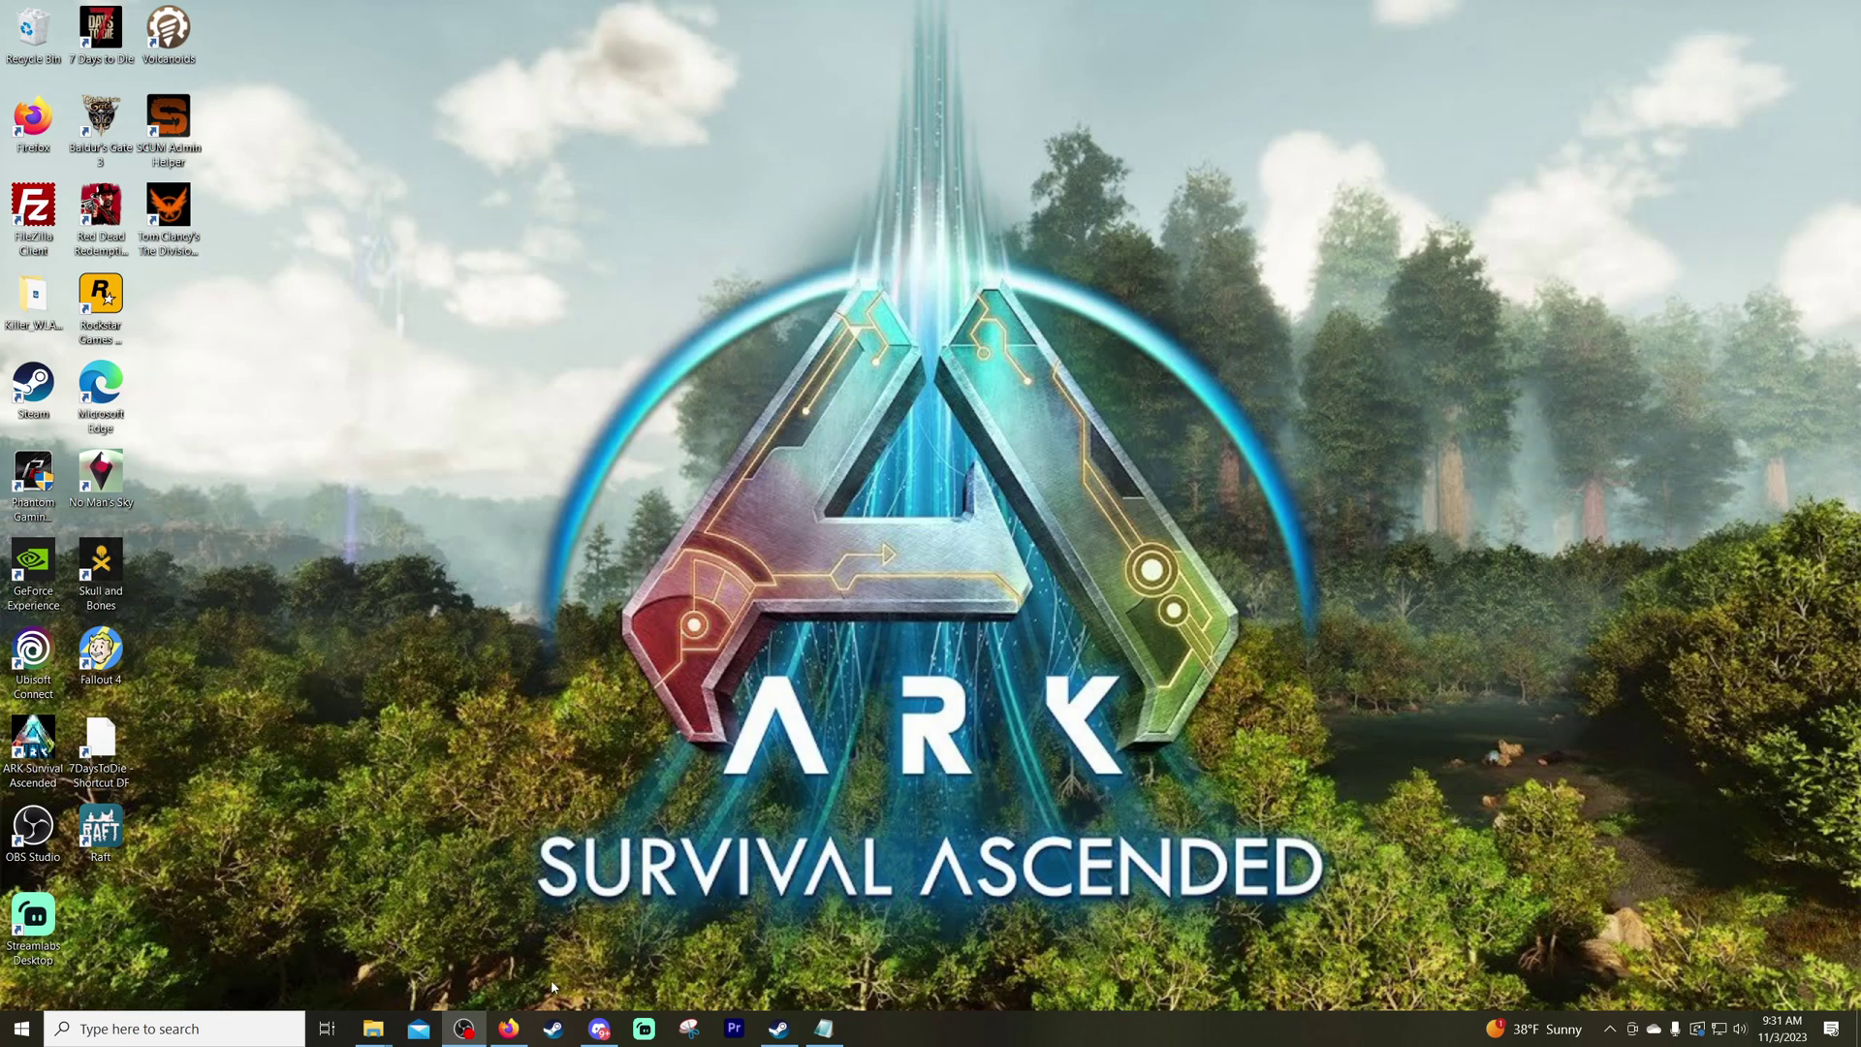
Step: Open Config Files on the Nitrado server and load Game.ini, showing settings like TamingSpeedMultiplier=8
left_click(522, 1028)
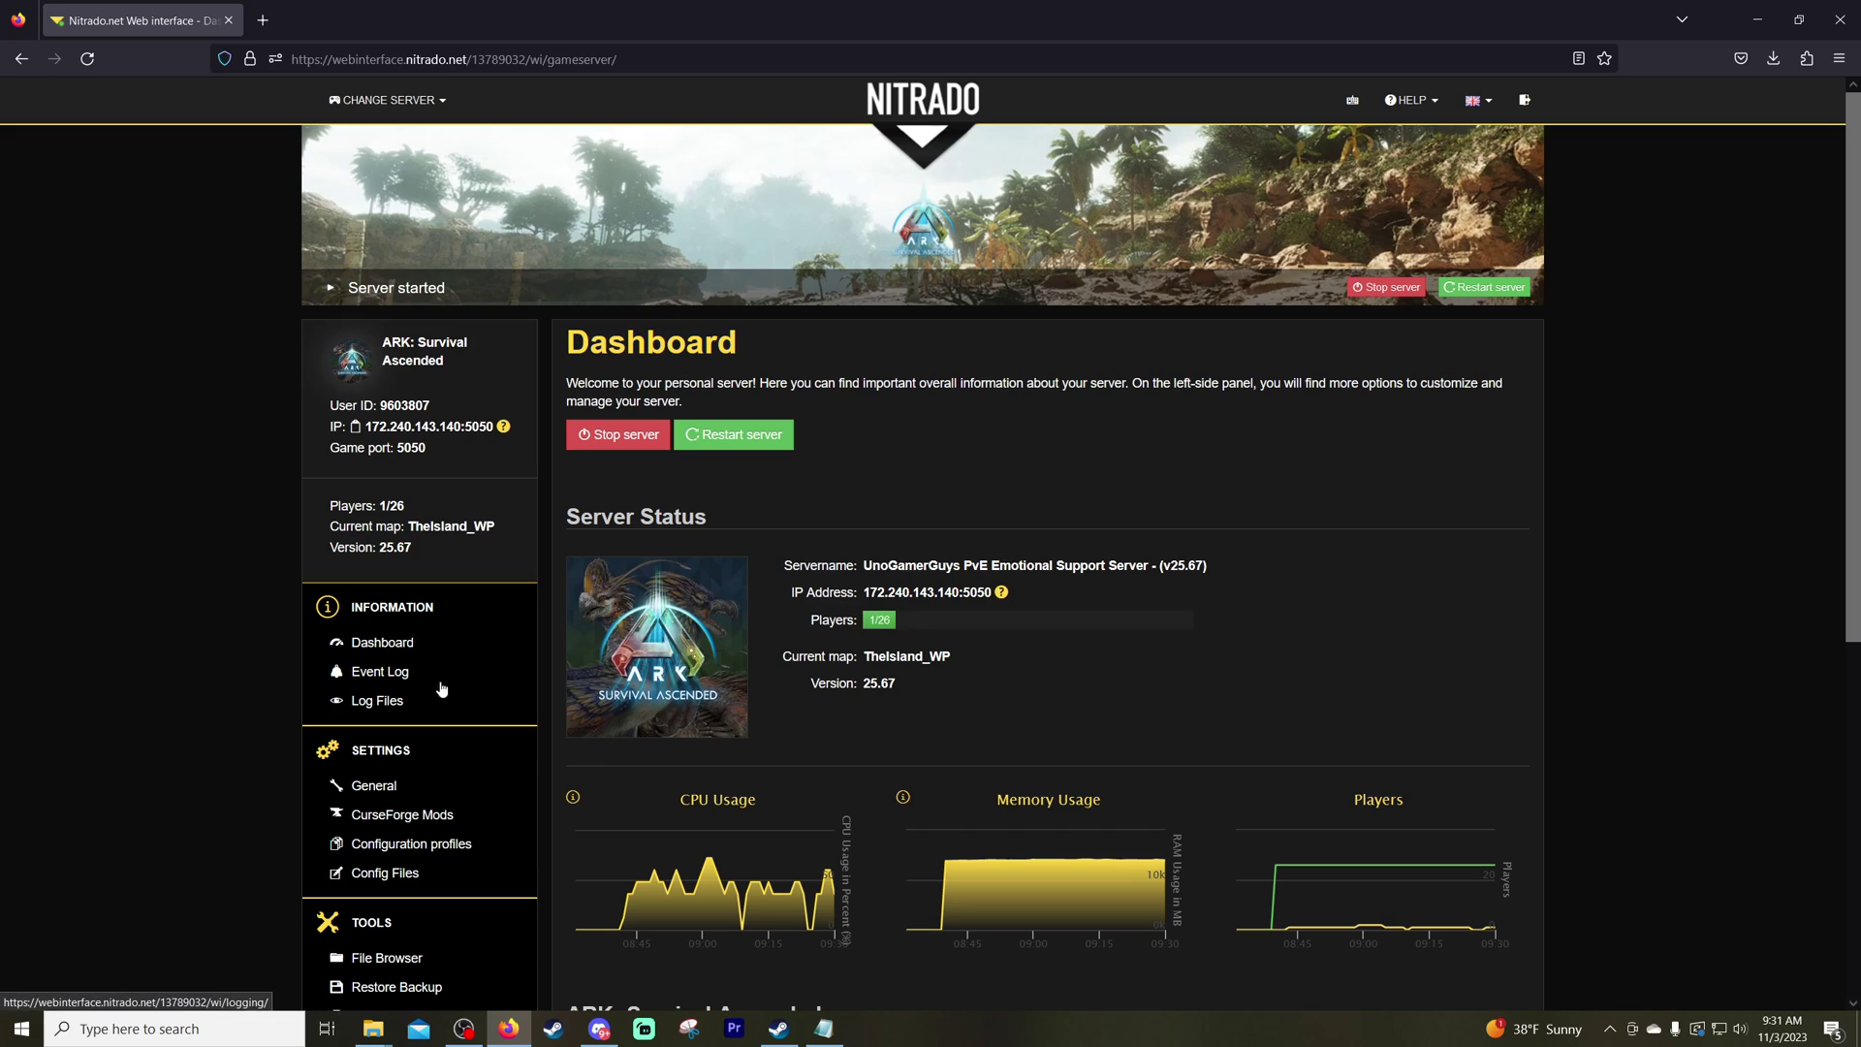
left_click(384, 875)
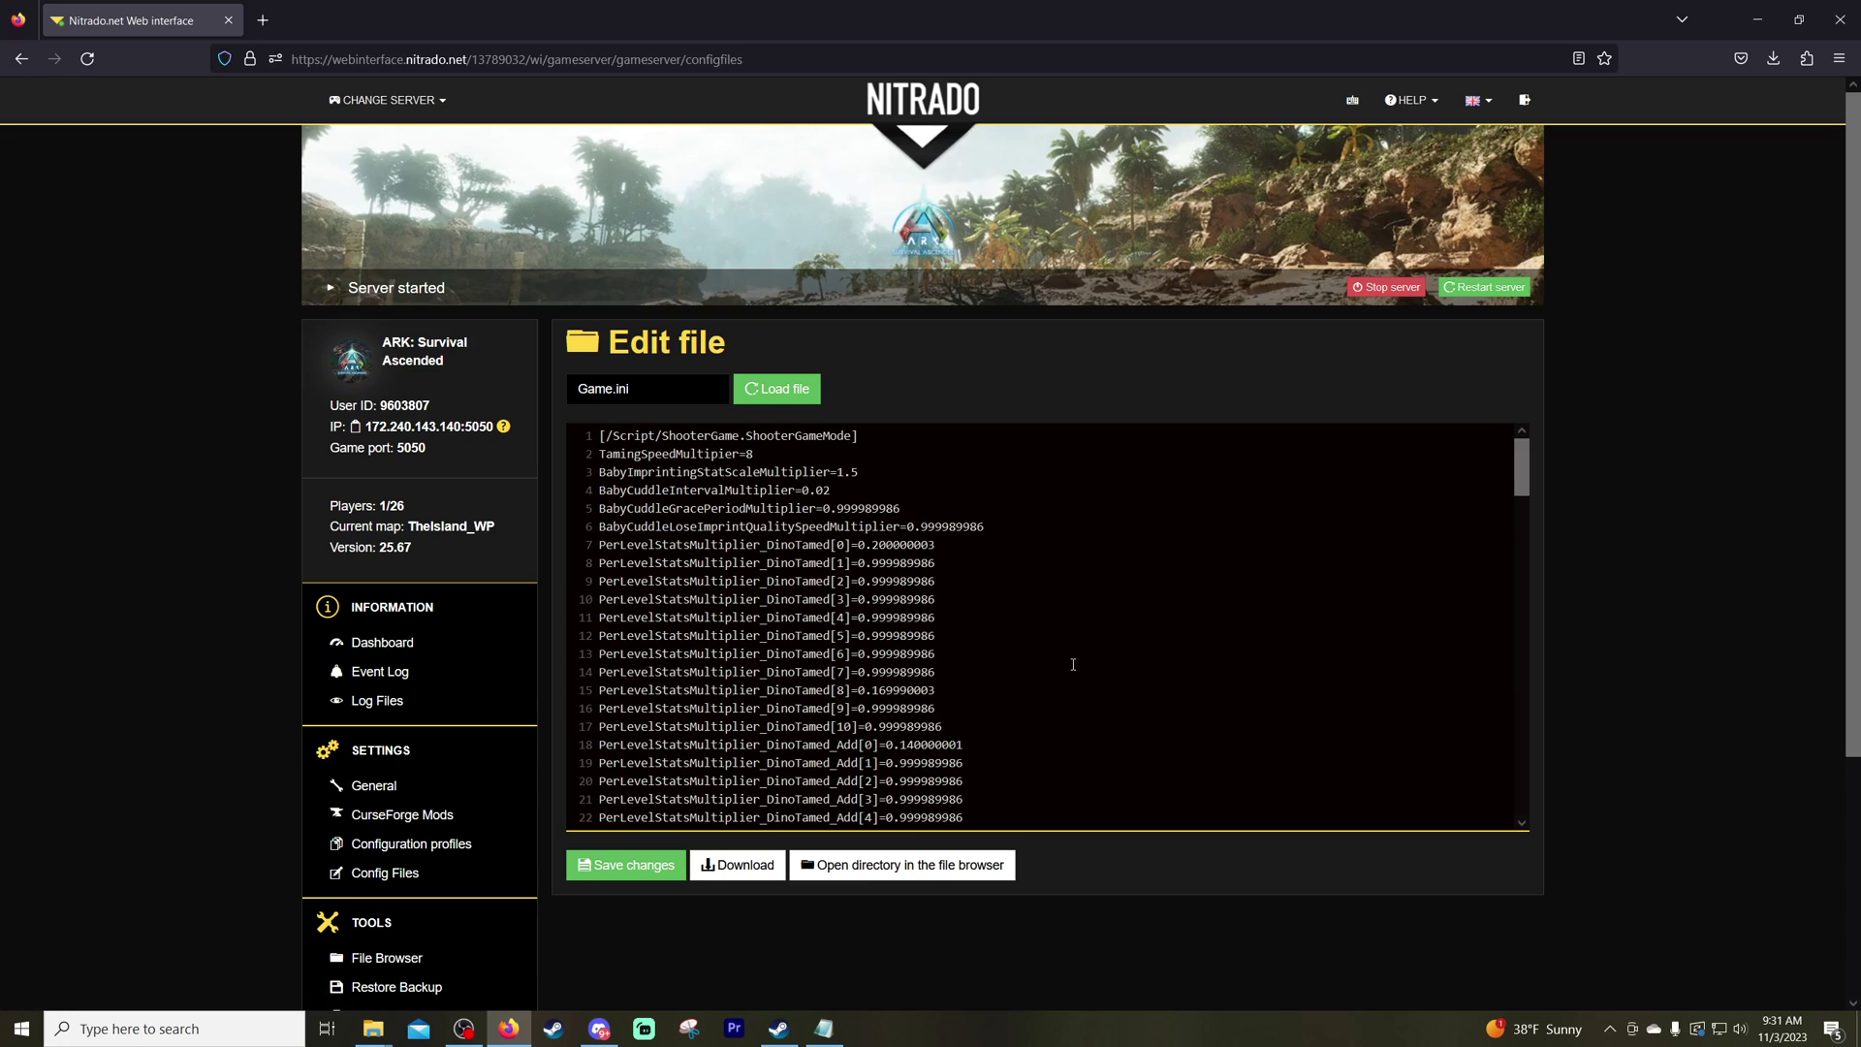
left_click(669, 393)
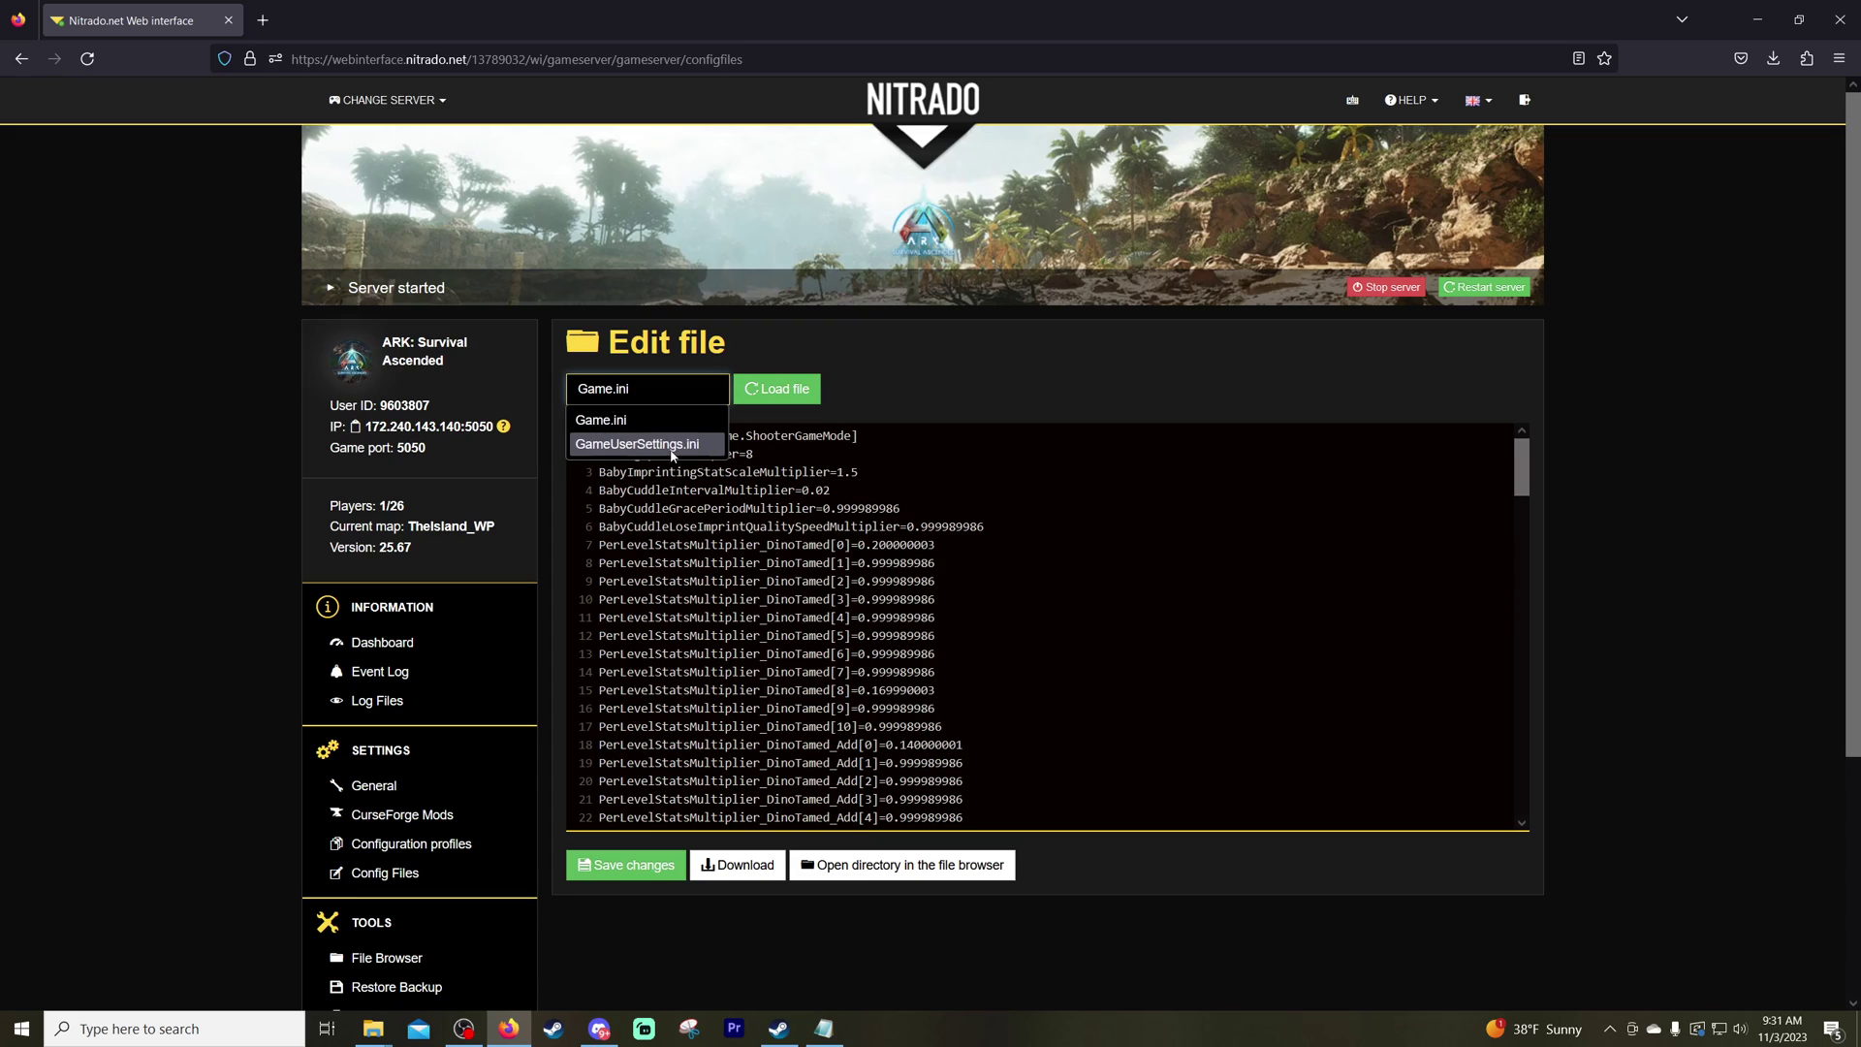
left_click(670, 427)
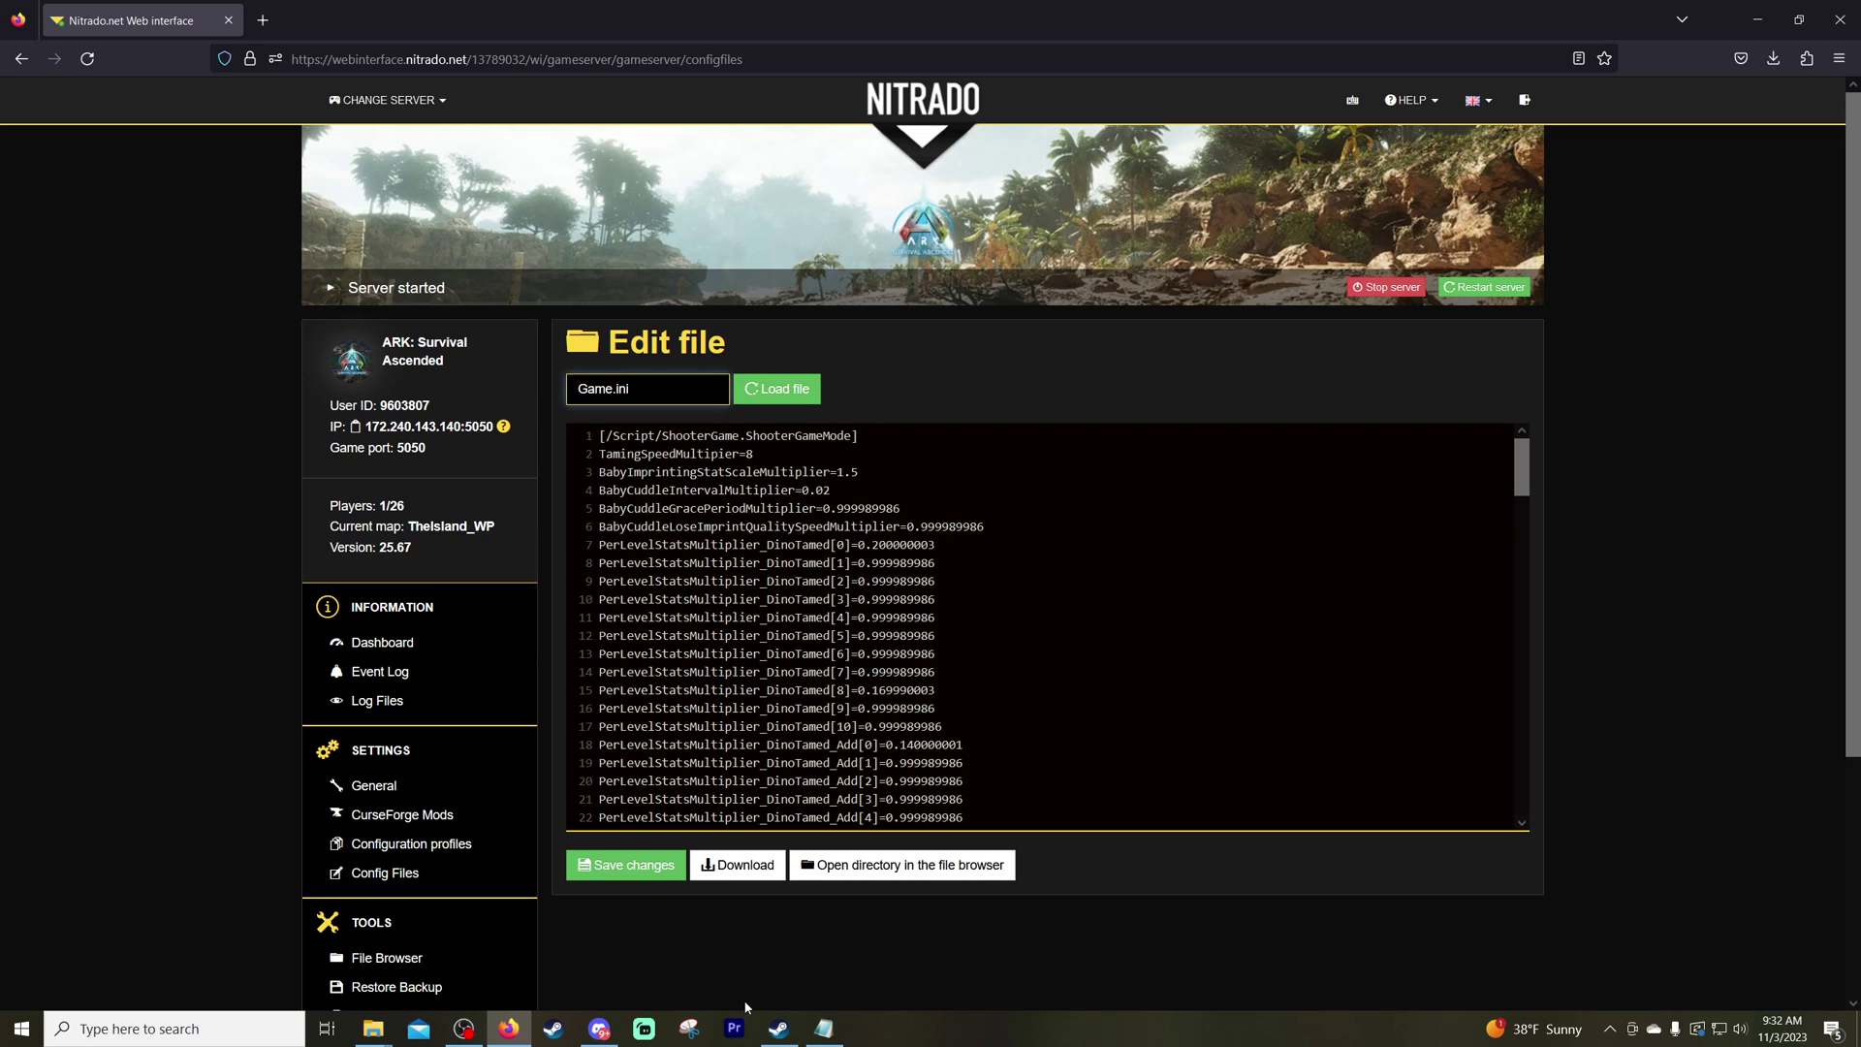
Step: Open ARK: Survival Ascended's local install folder from Steam via Manage > Browse local files
left_click(553, 1028)
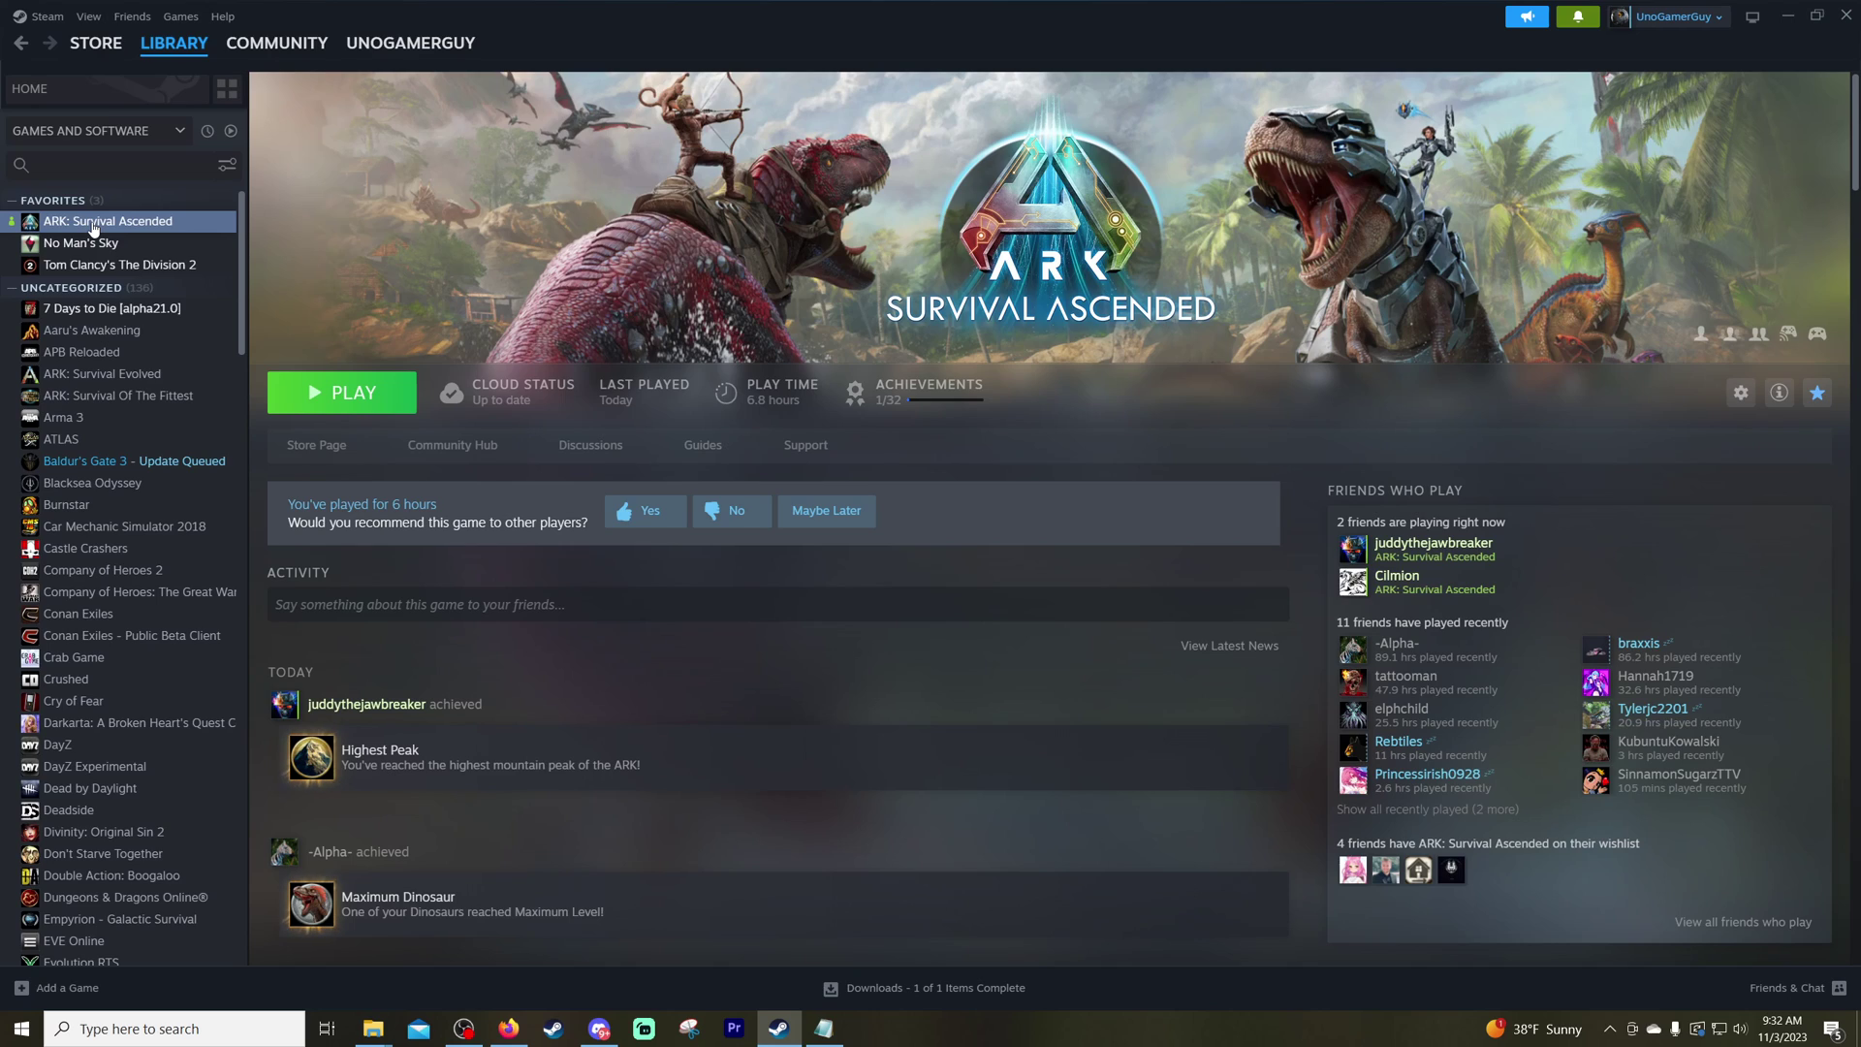
right_click(93, 227)
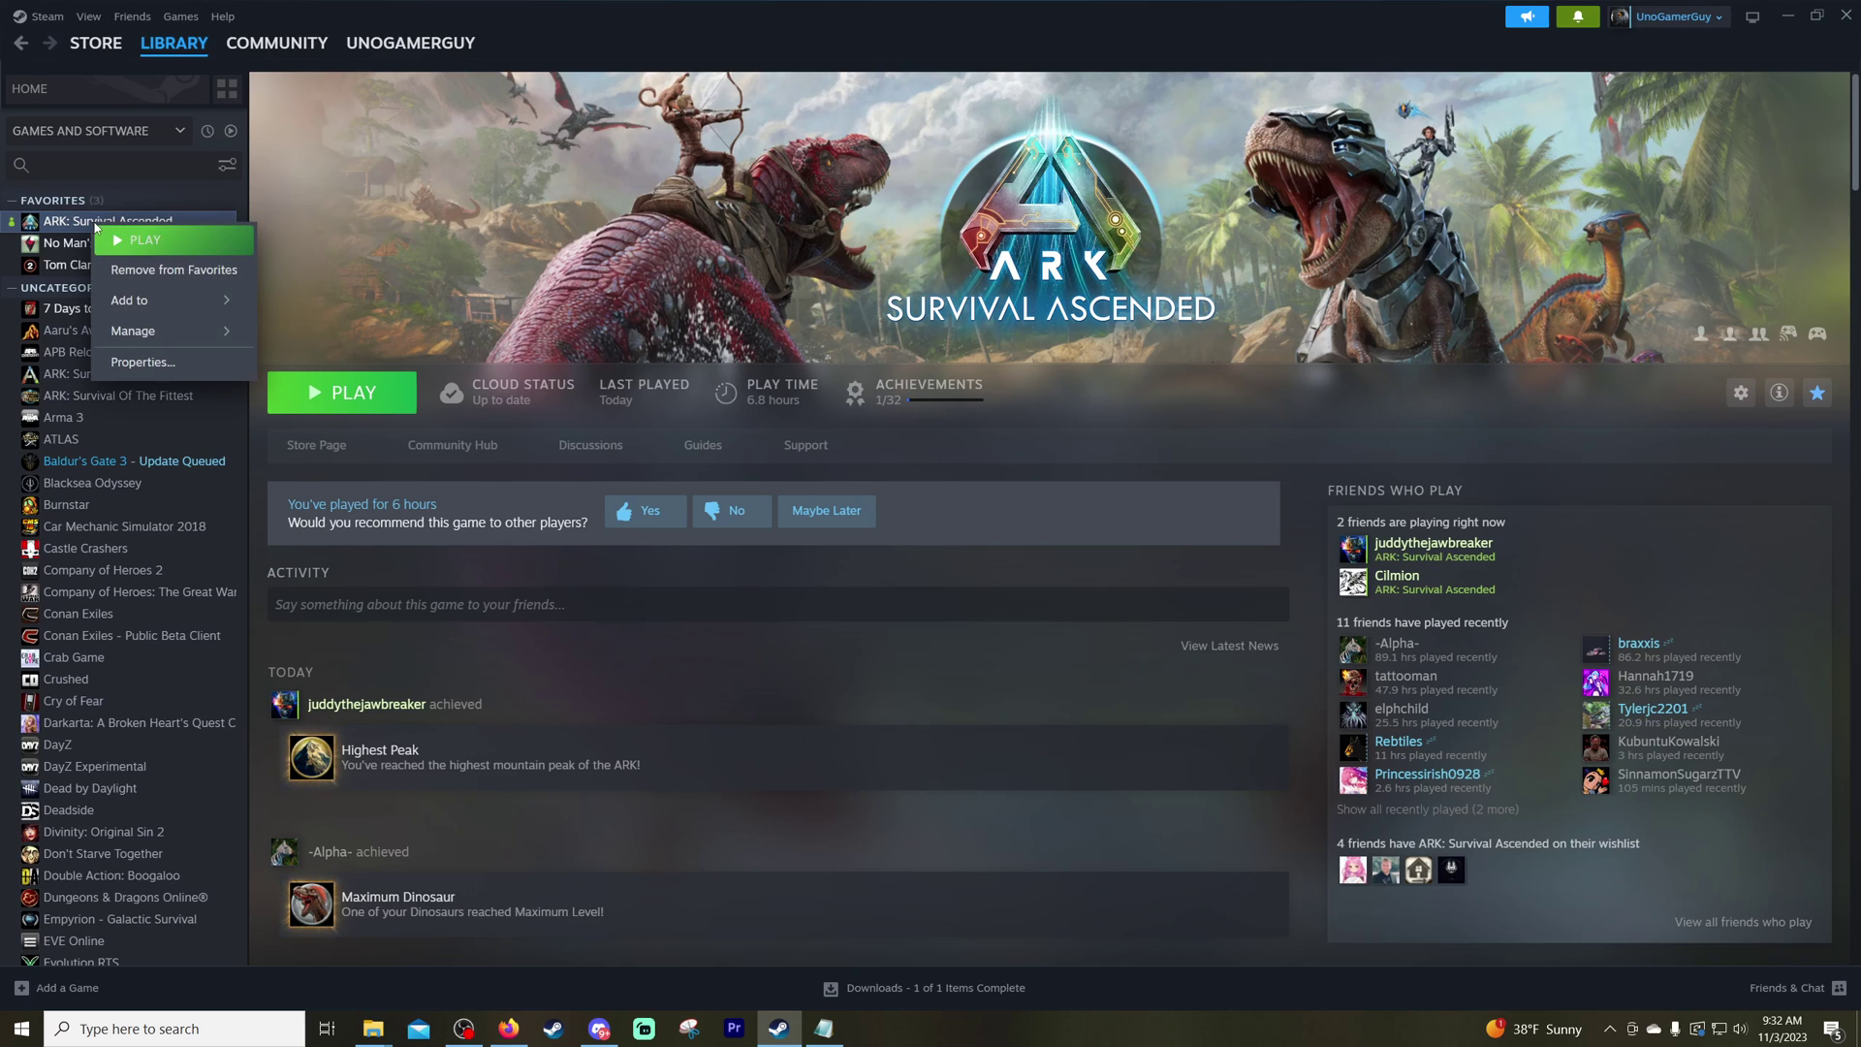
mouse_move(177, 331)
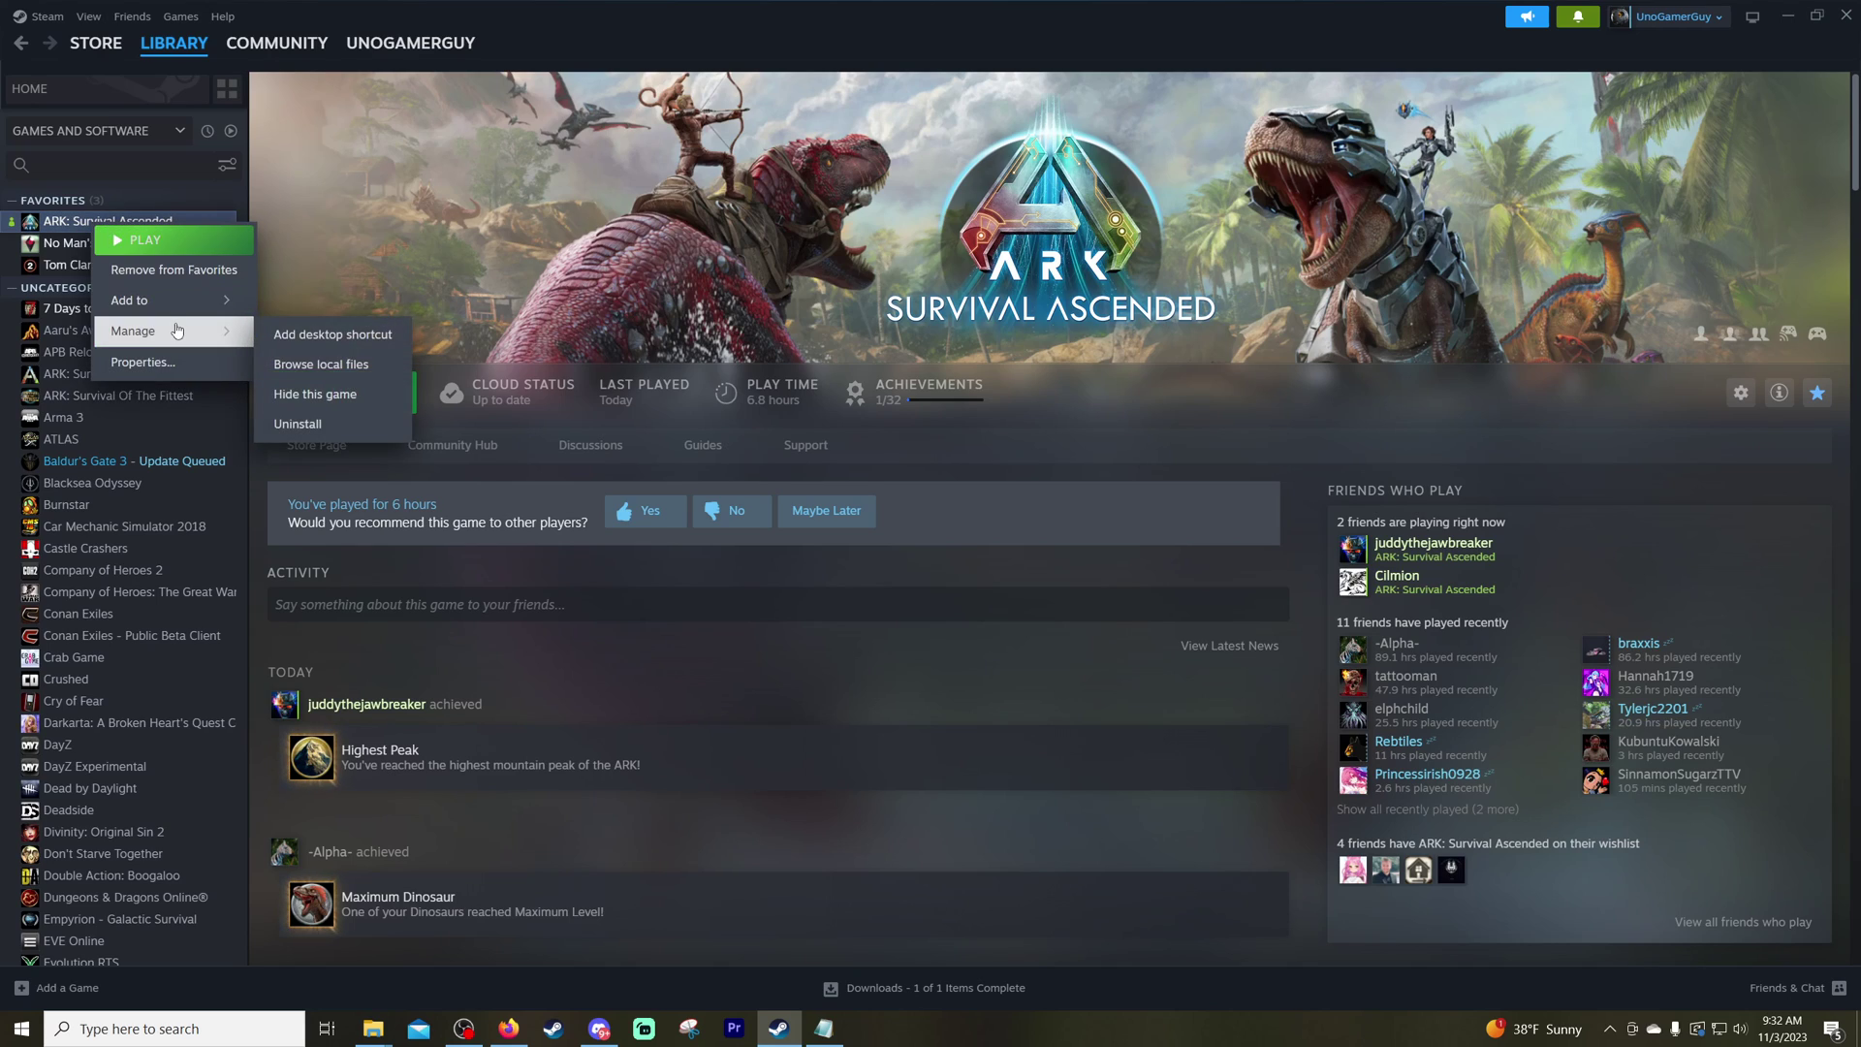
left_click(311, 369)
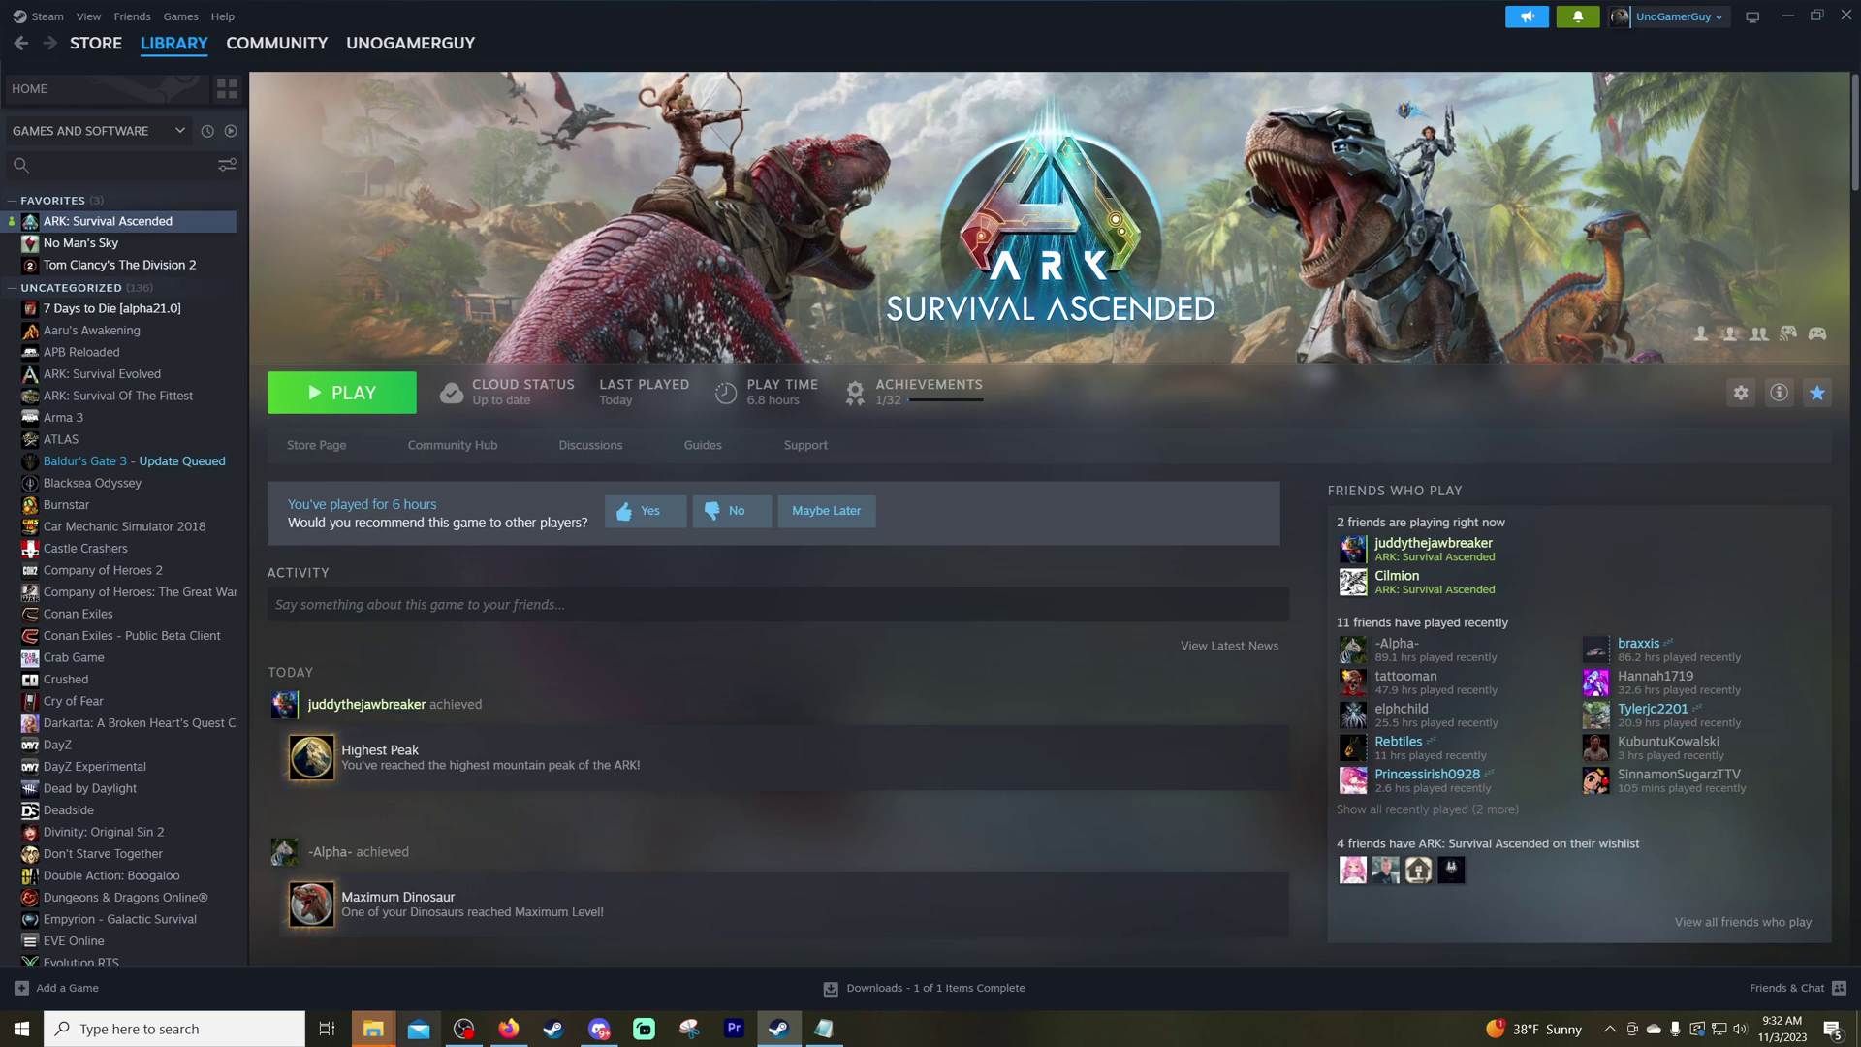
Step: Navigate the ARK install folder to ShooterGame\Saved\Config\Windows
mouse_move(377, 1037)
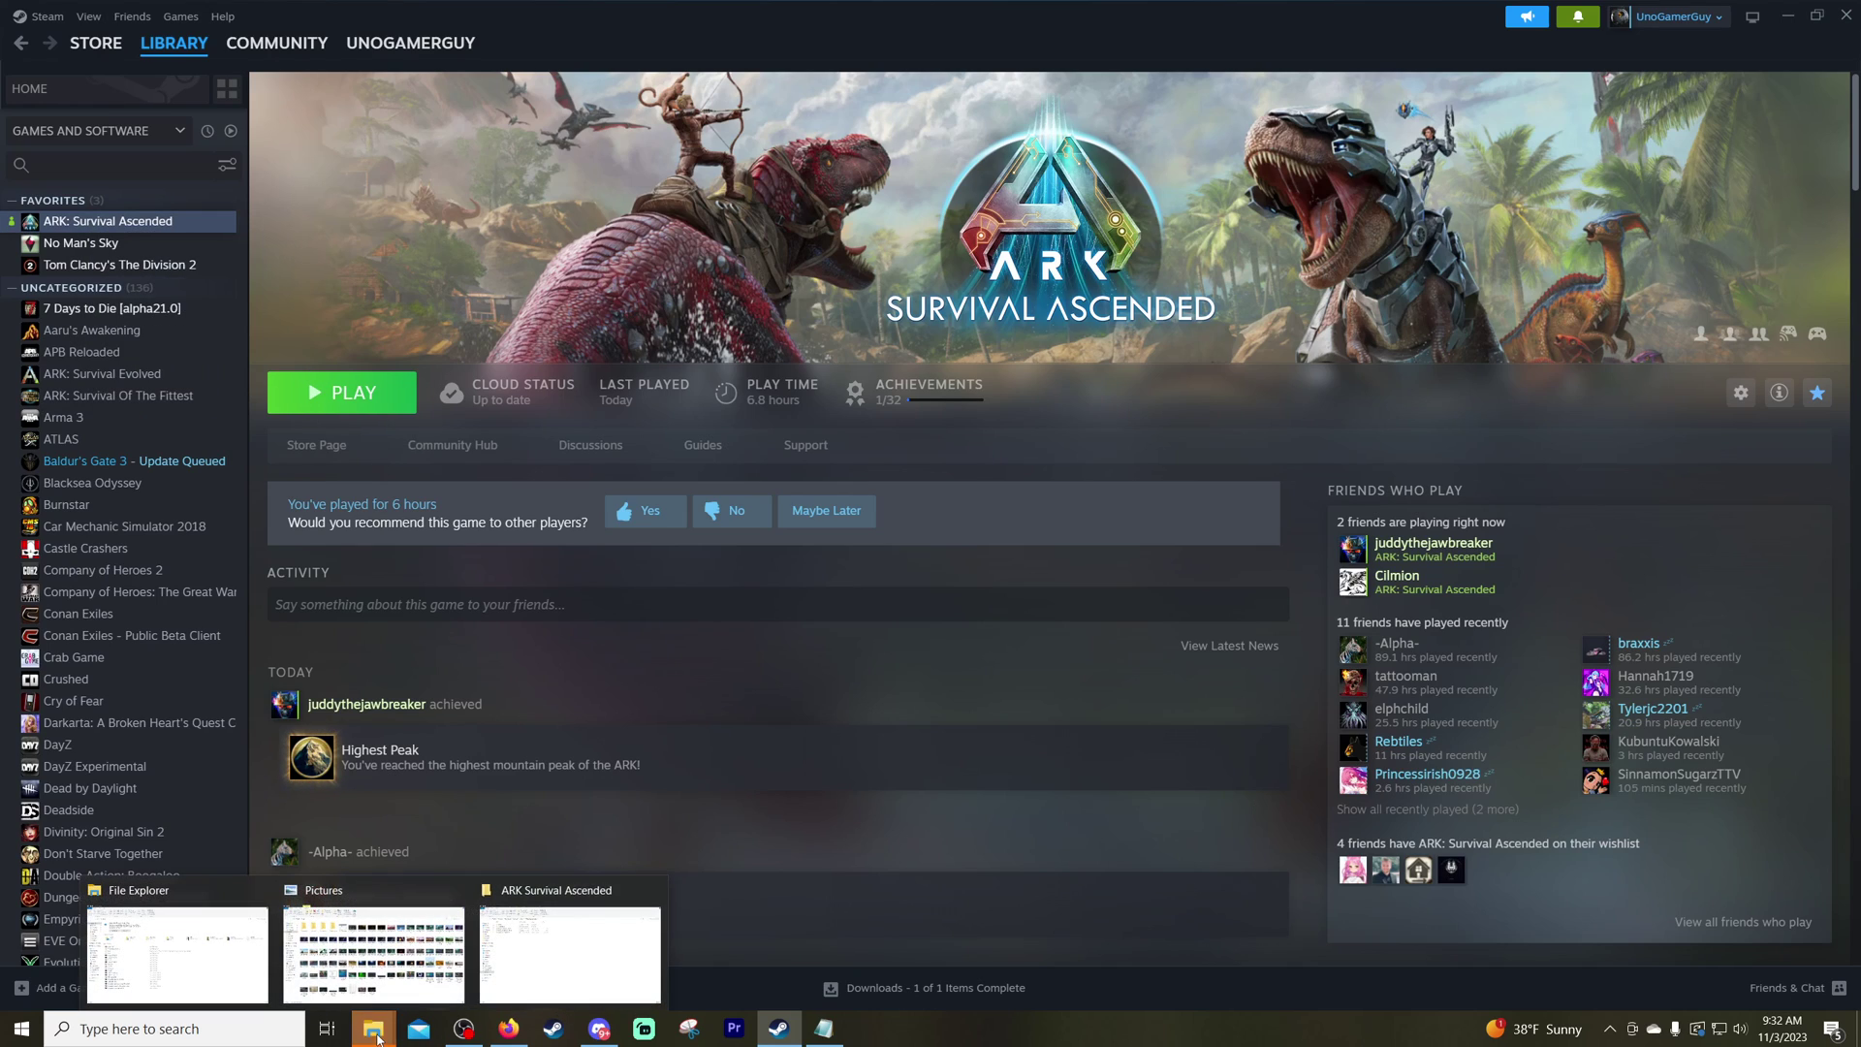
left_click(548, 945)
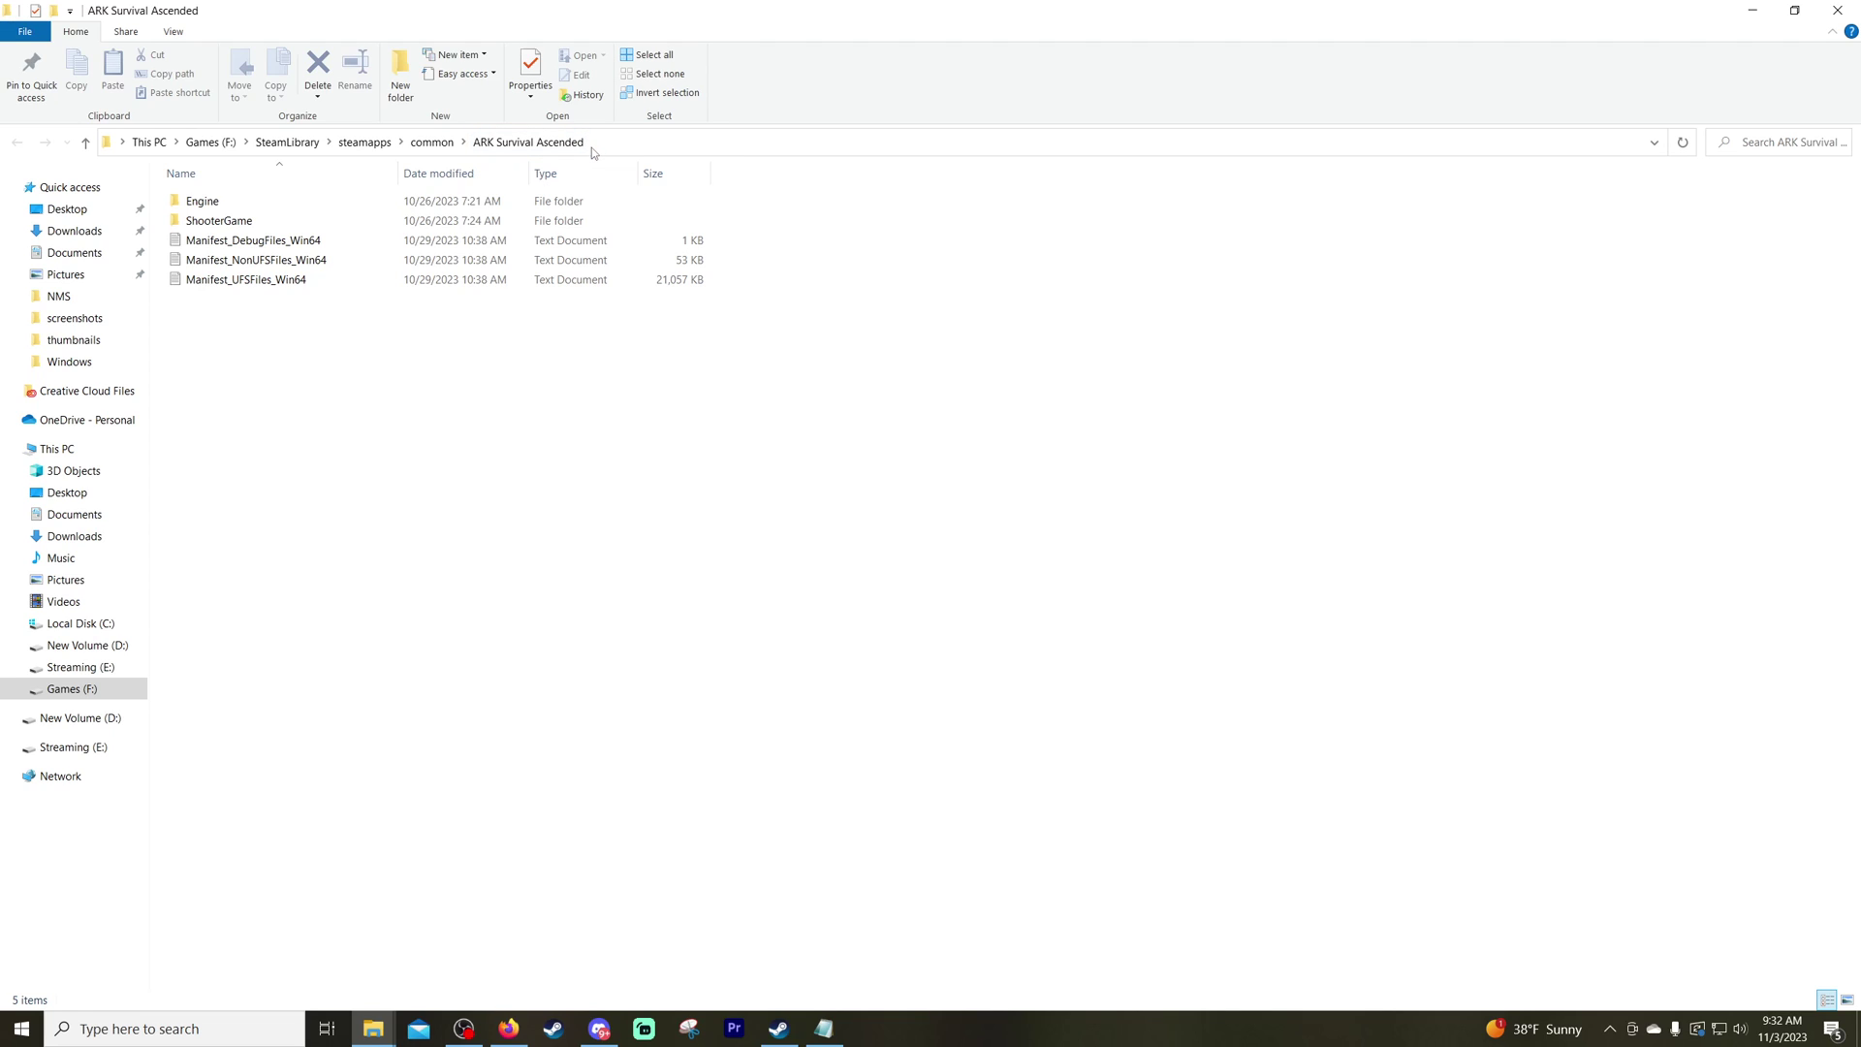
double_click(254, 221)
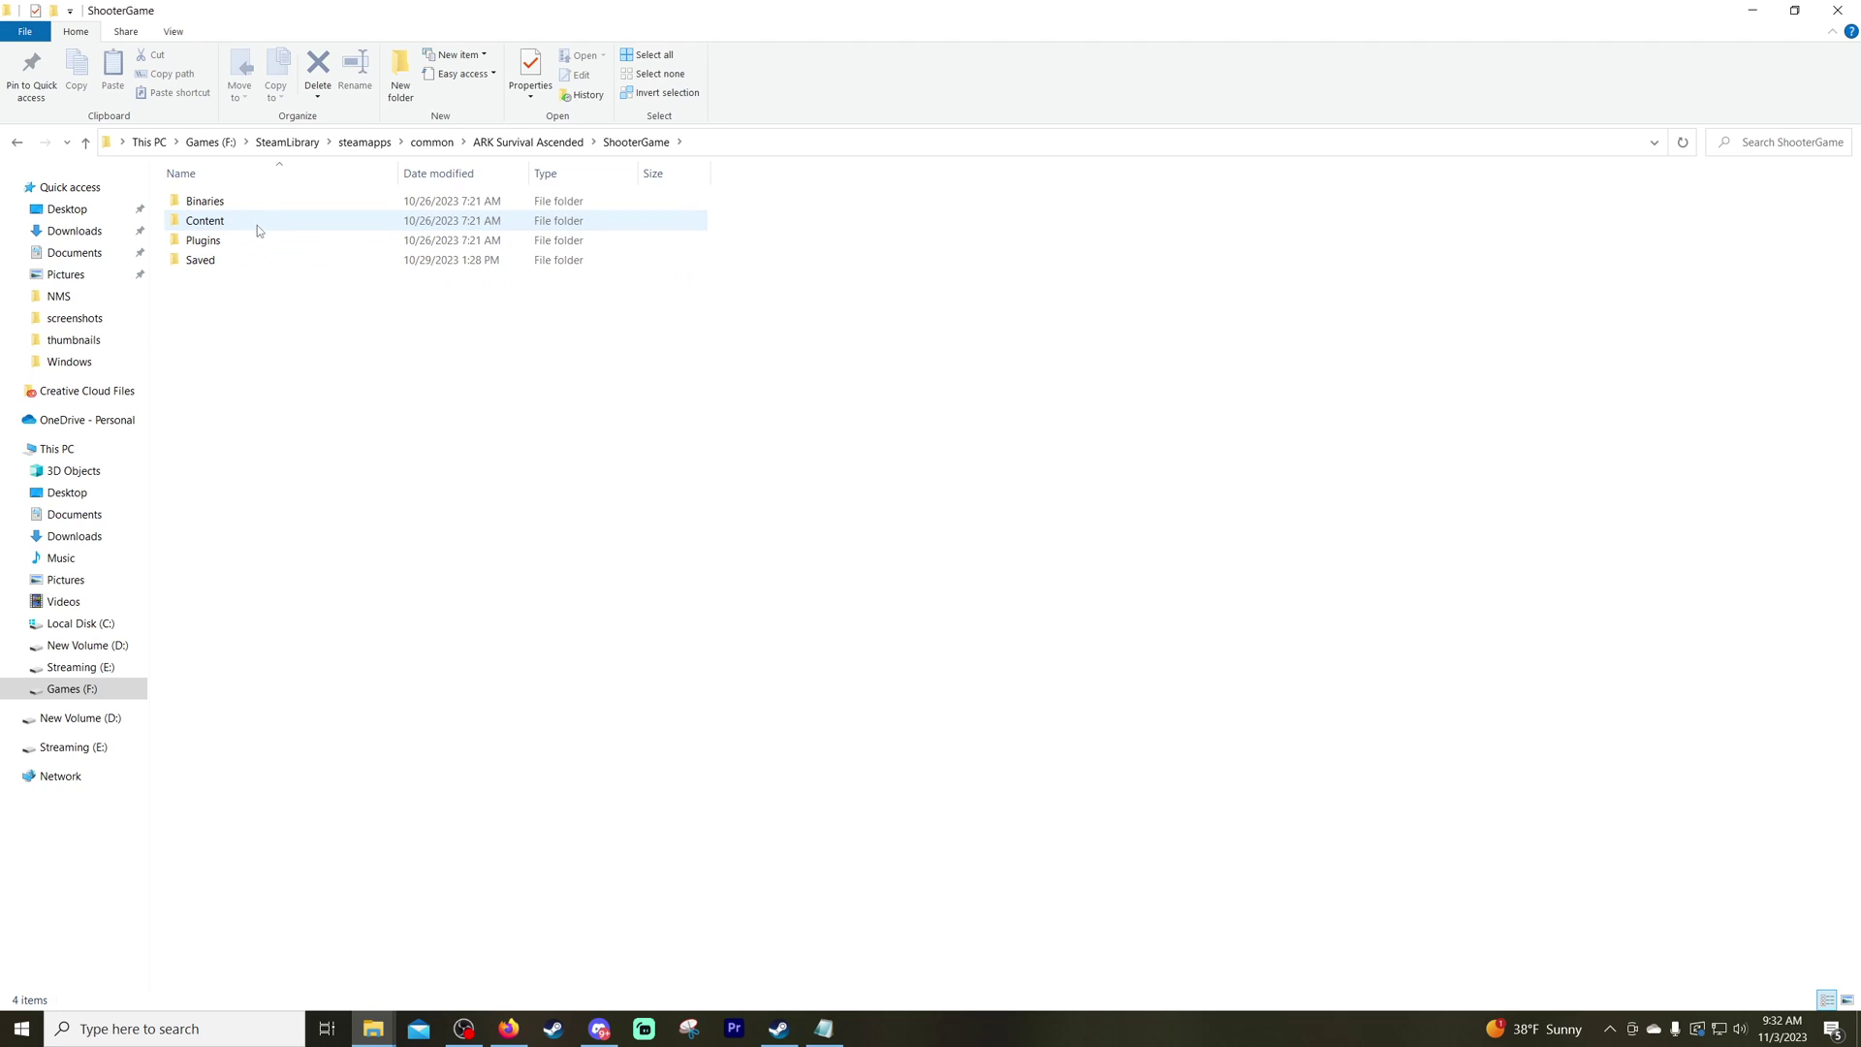
left_click(260, 264)
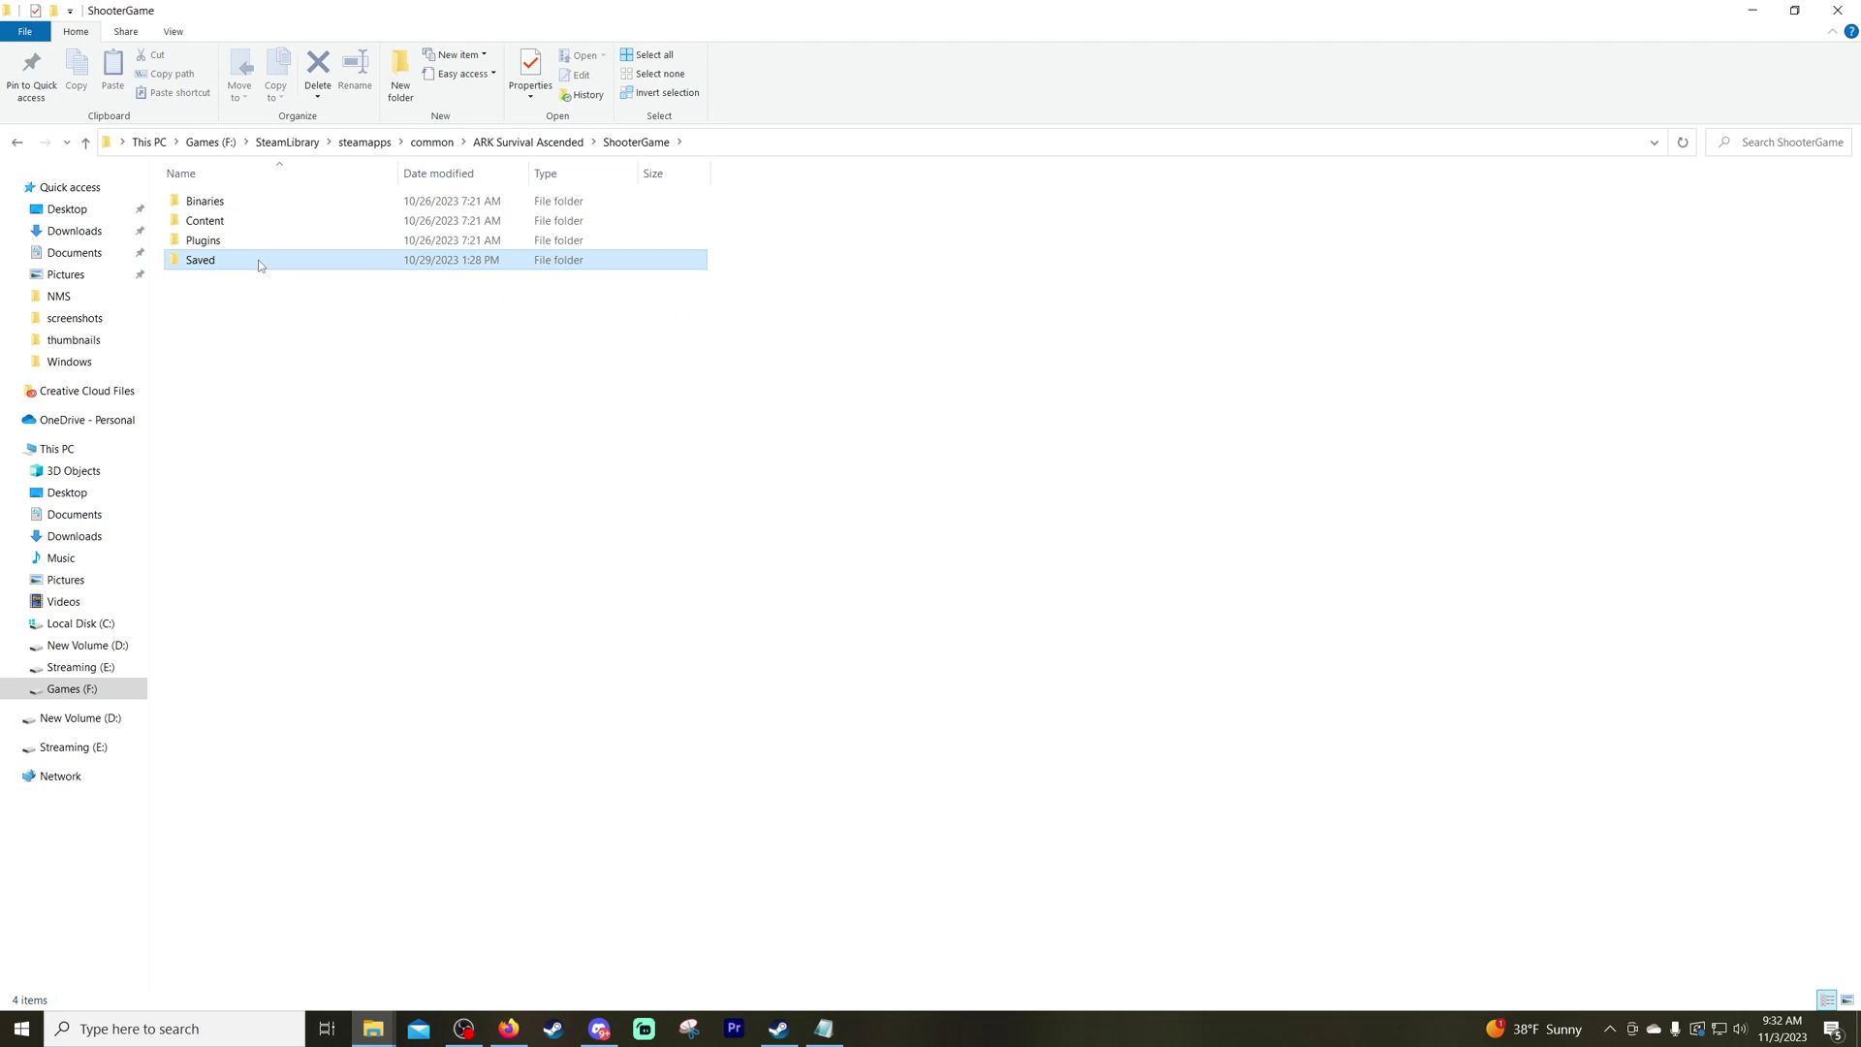
double_click(259, 263)
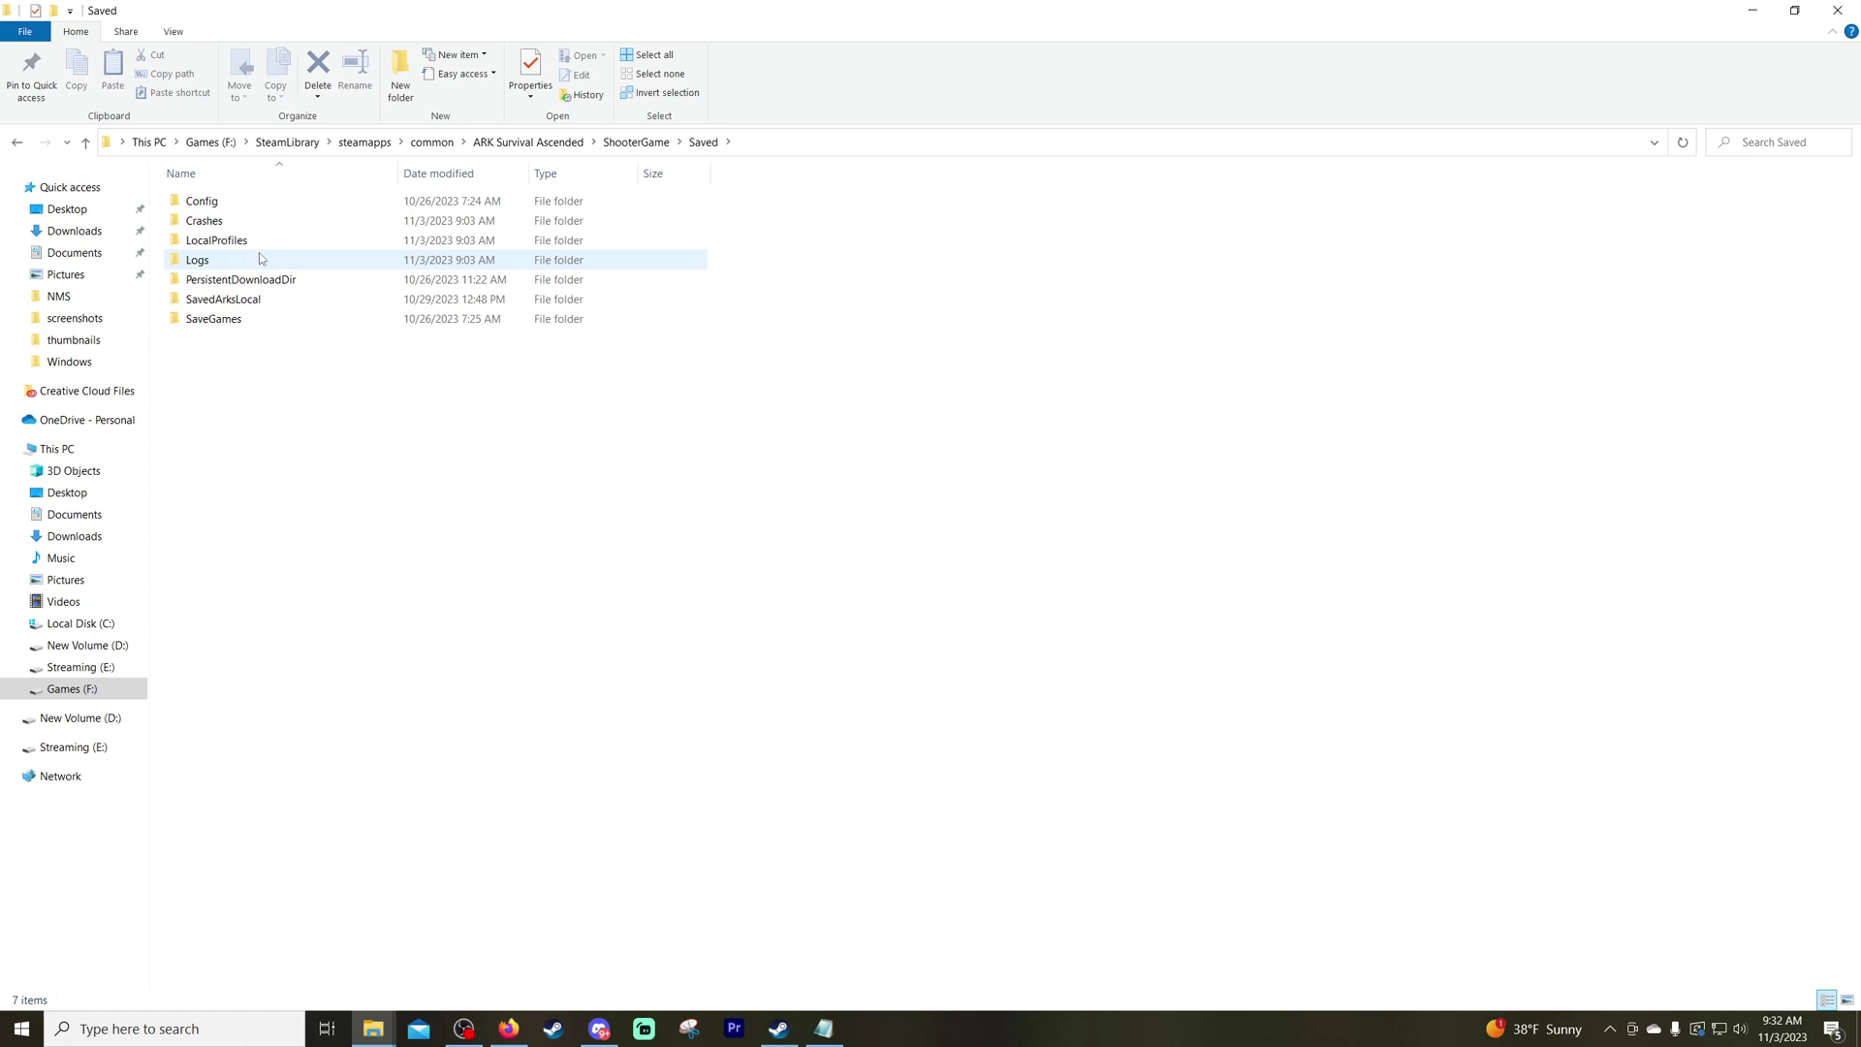
double_click(257, 203)
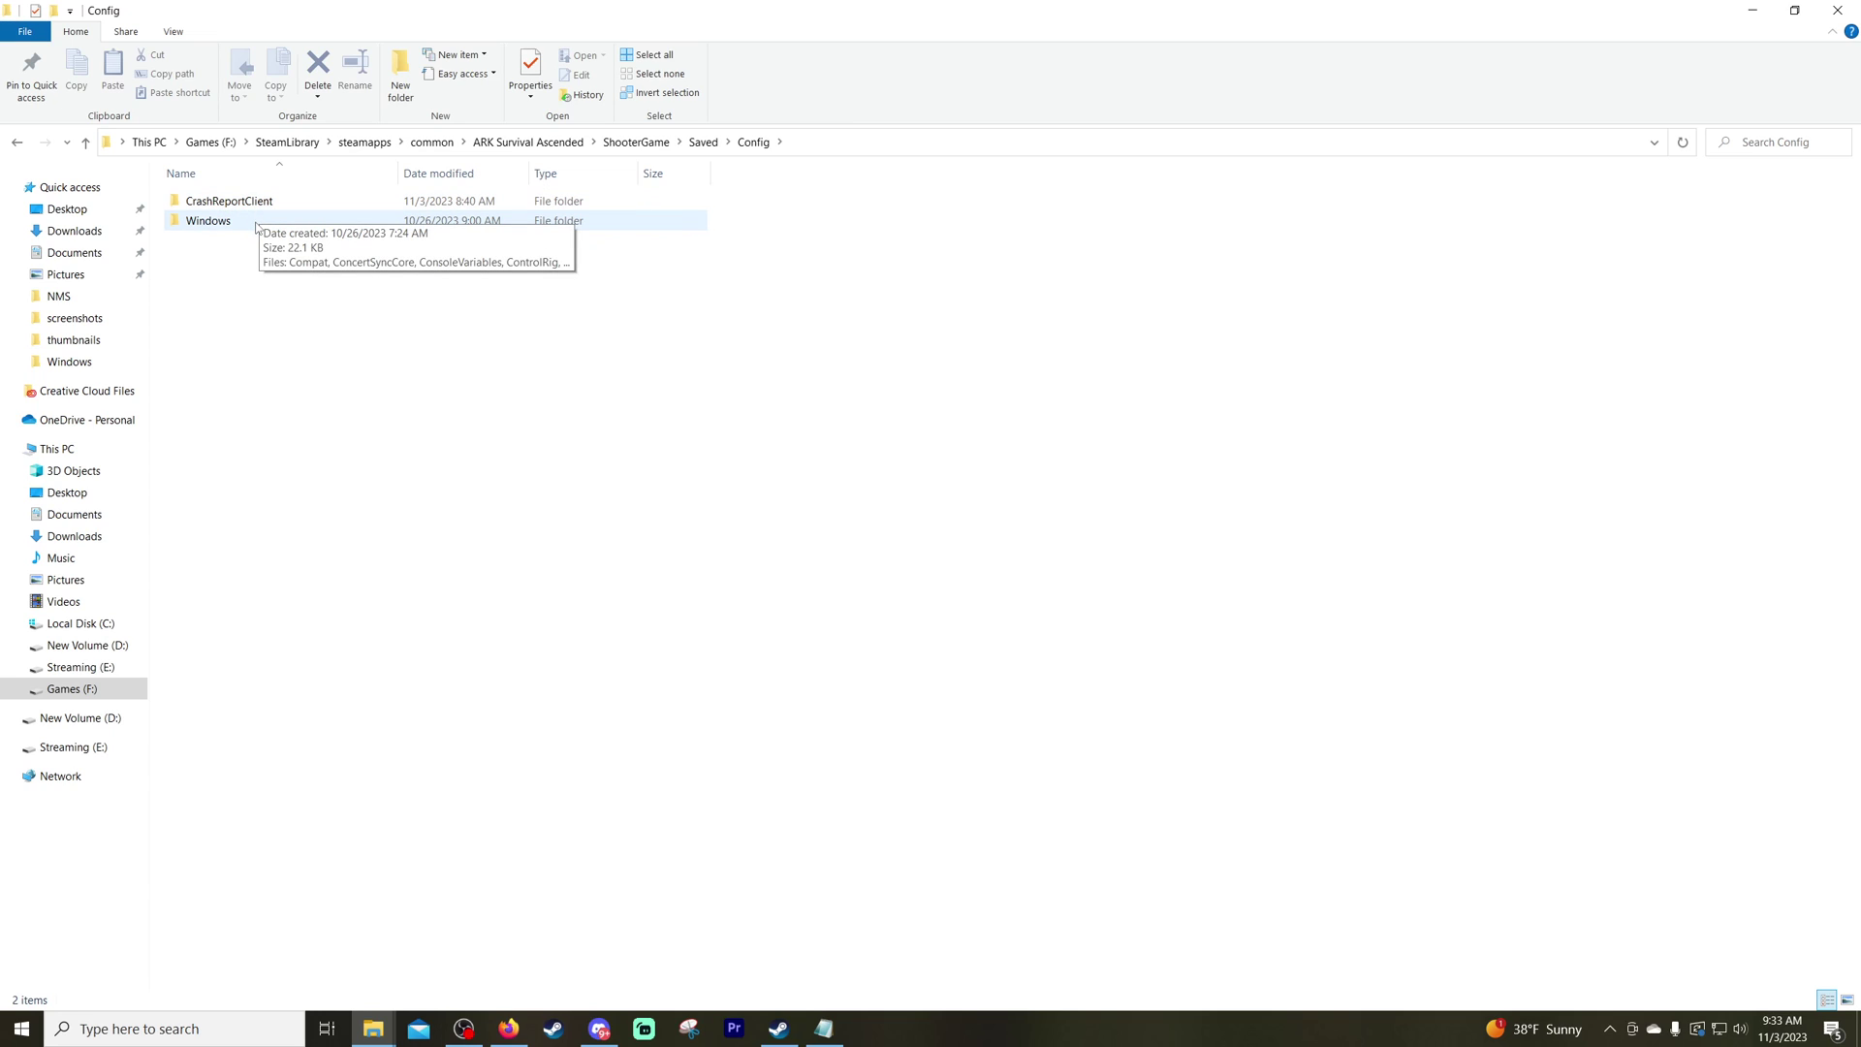
double_click(258, 221)
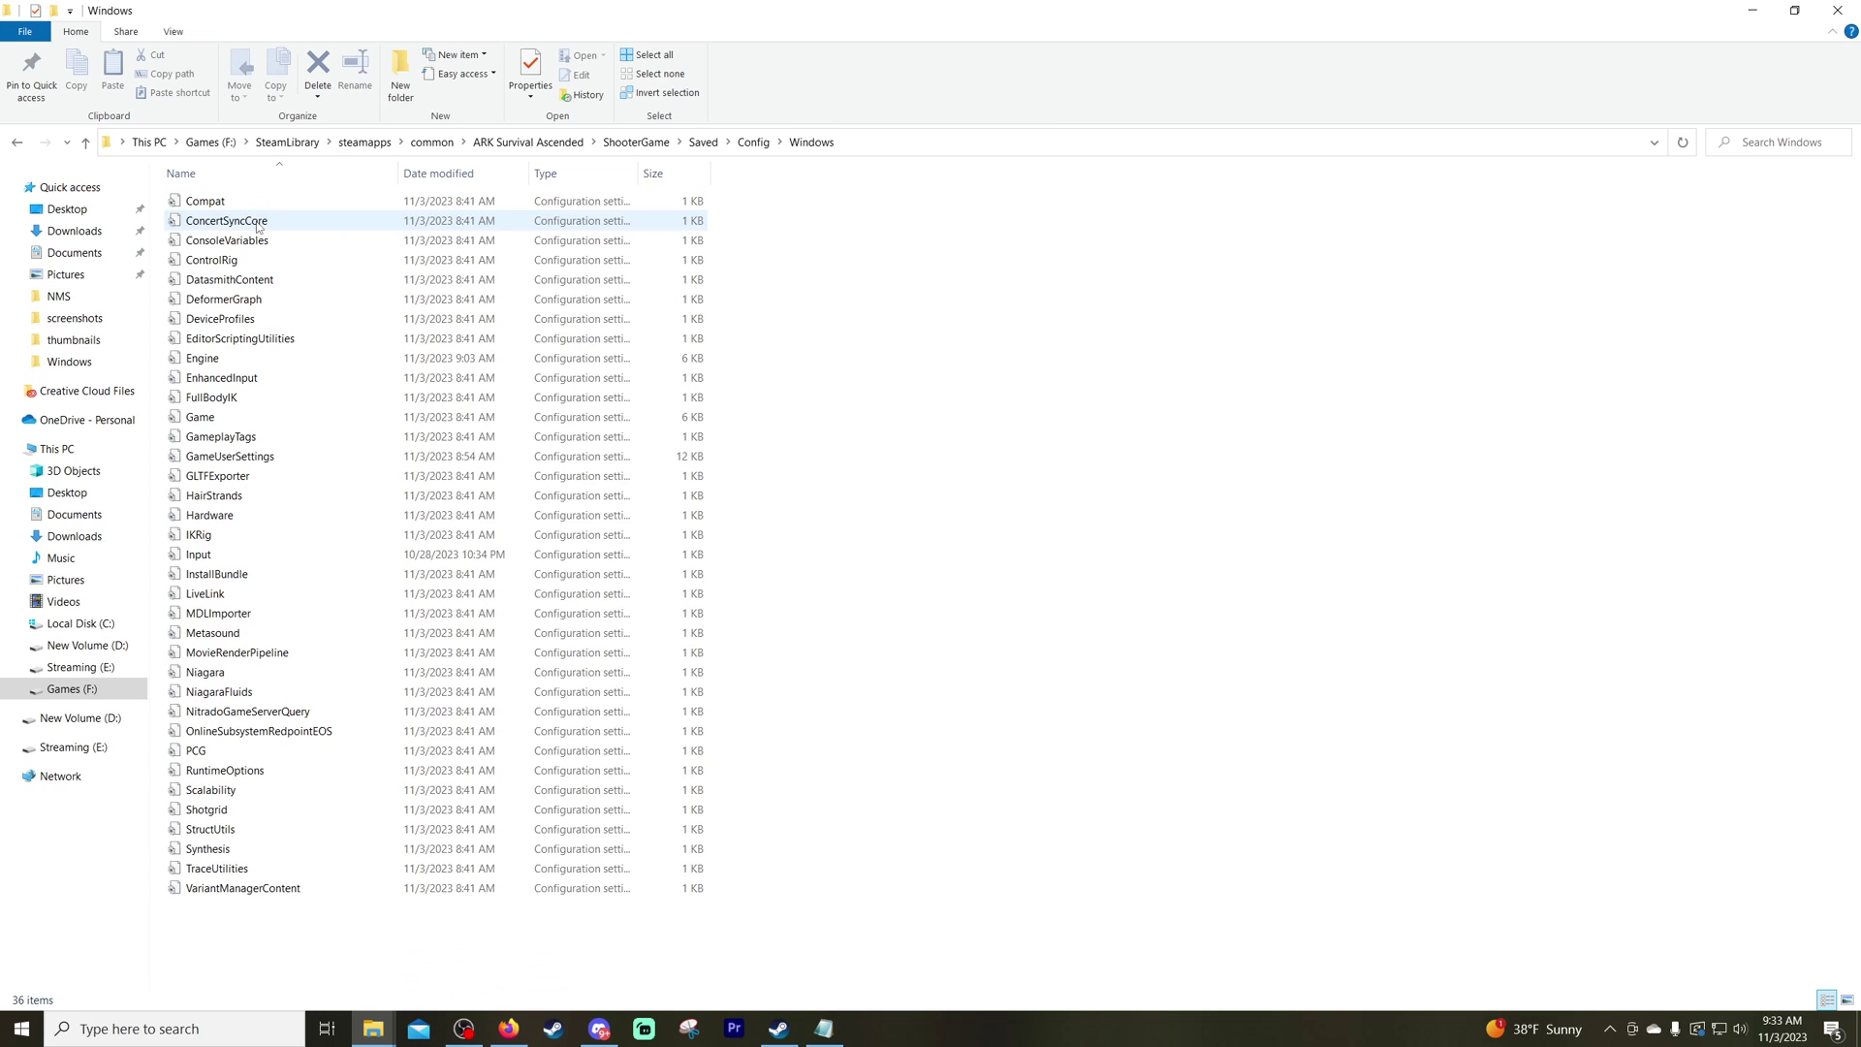
Step: Open the local Game config file in Notepad and select its entire text
double_click(232, 427)
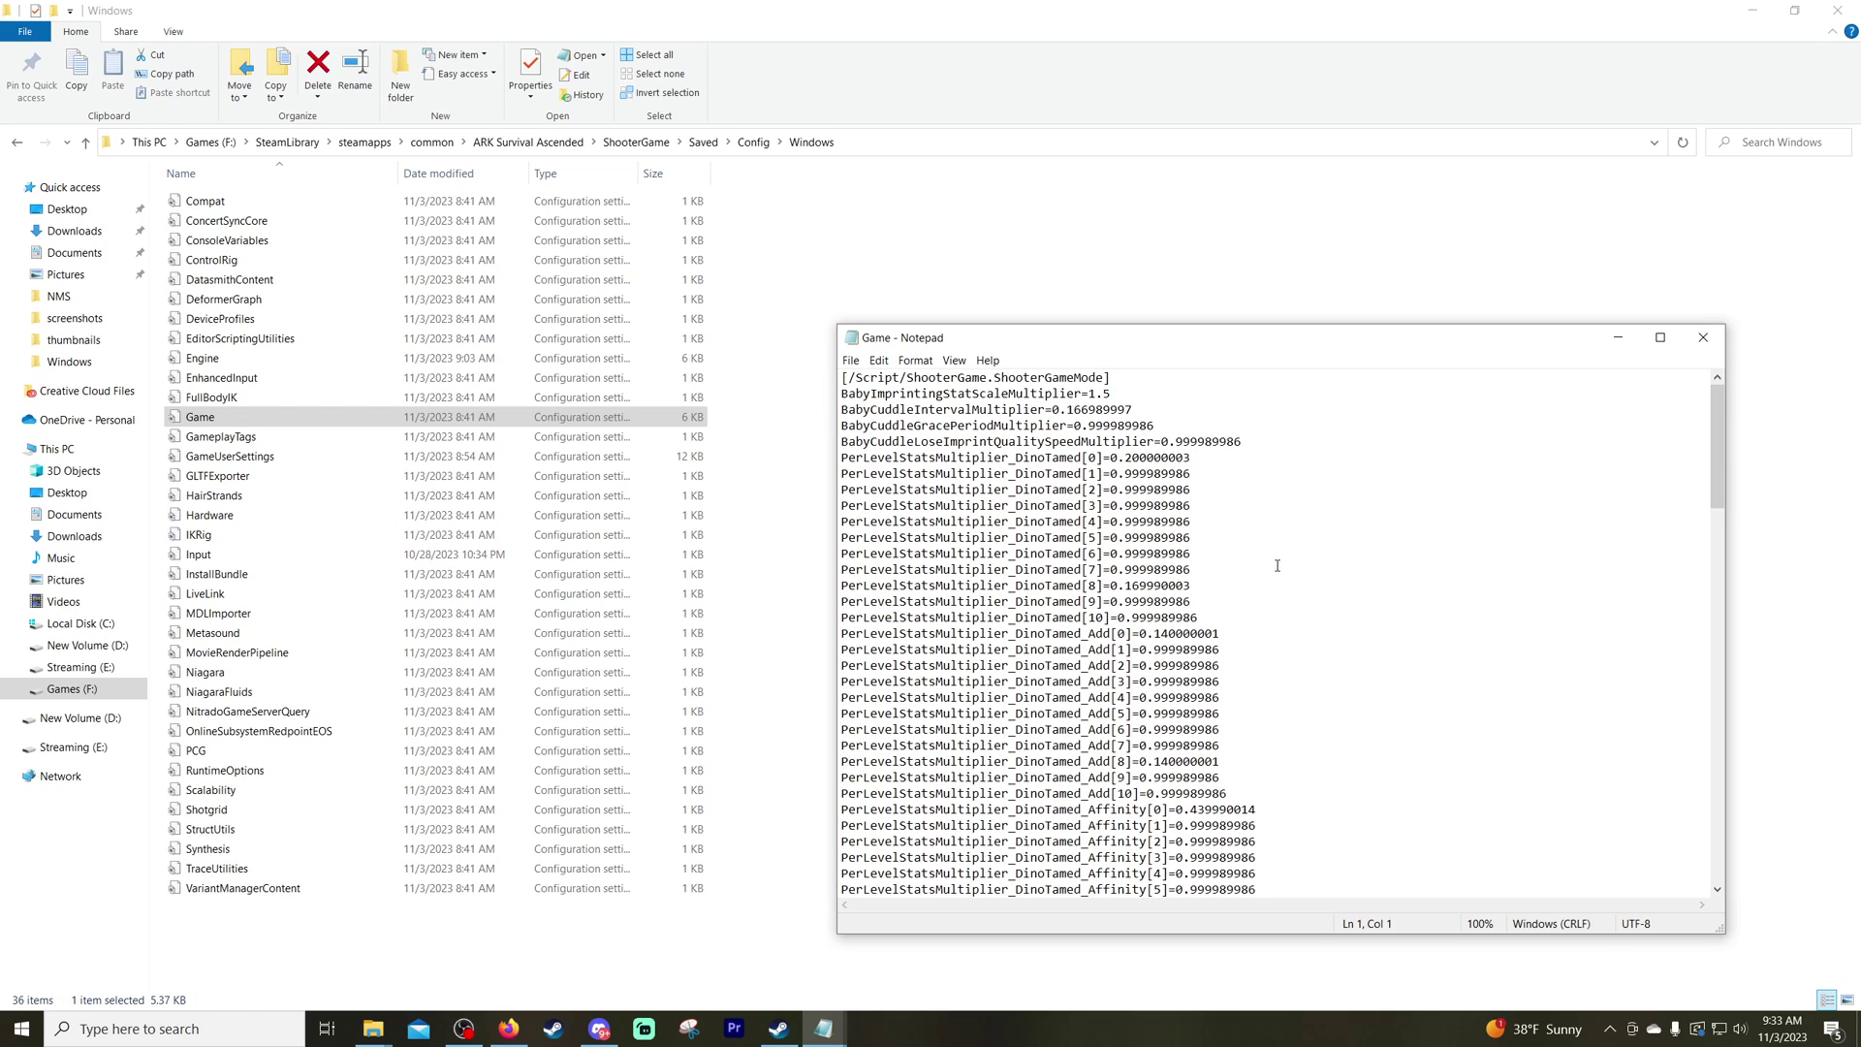
scroll(1265, 563, "down", 18)
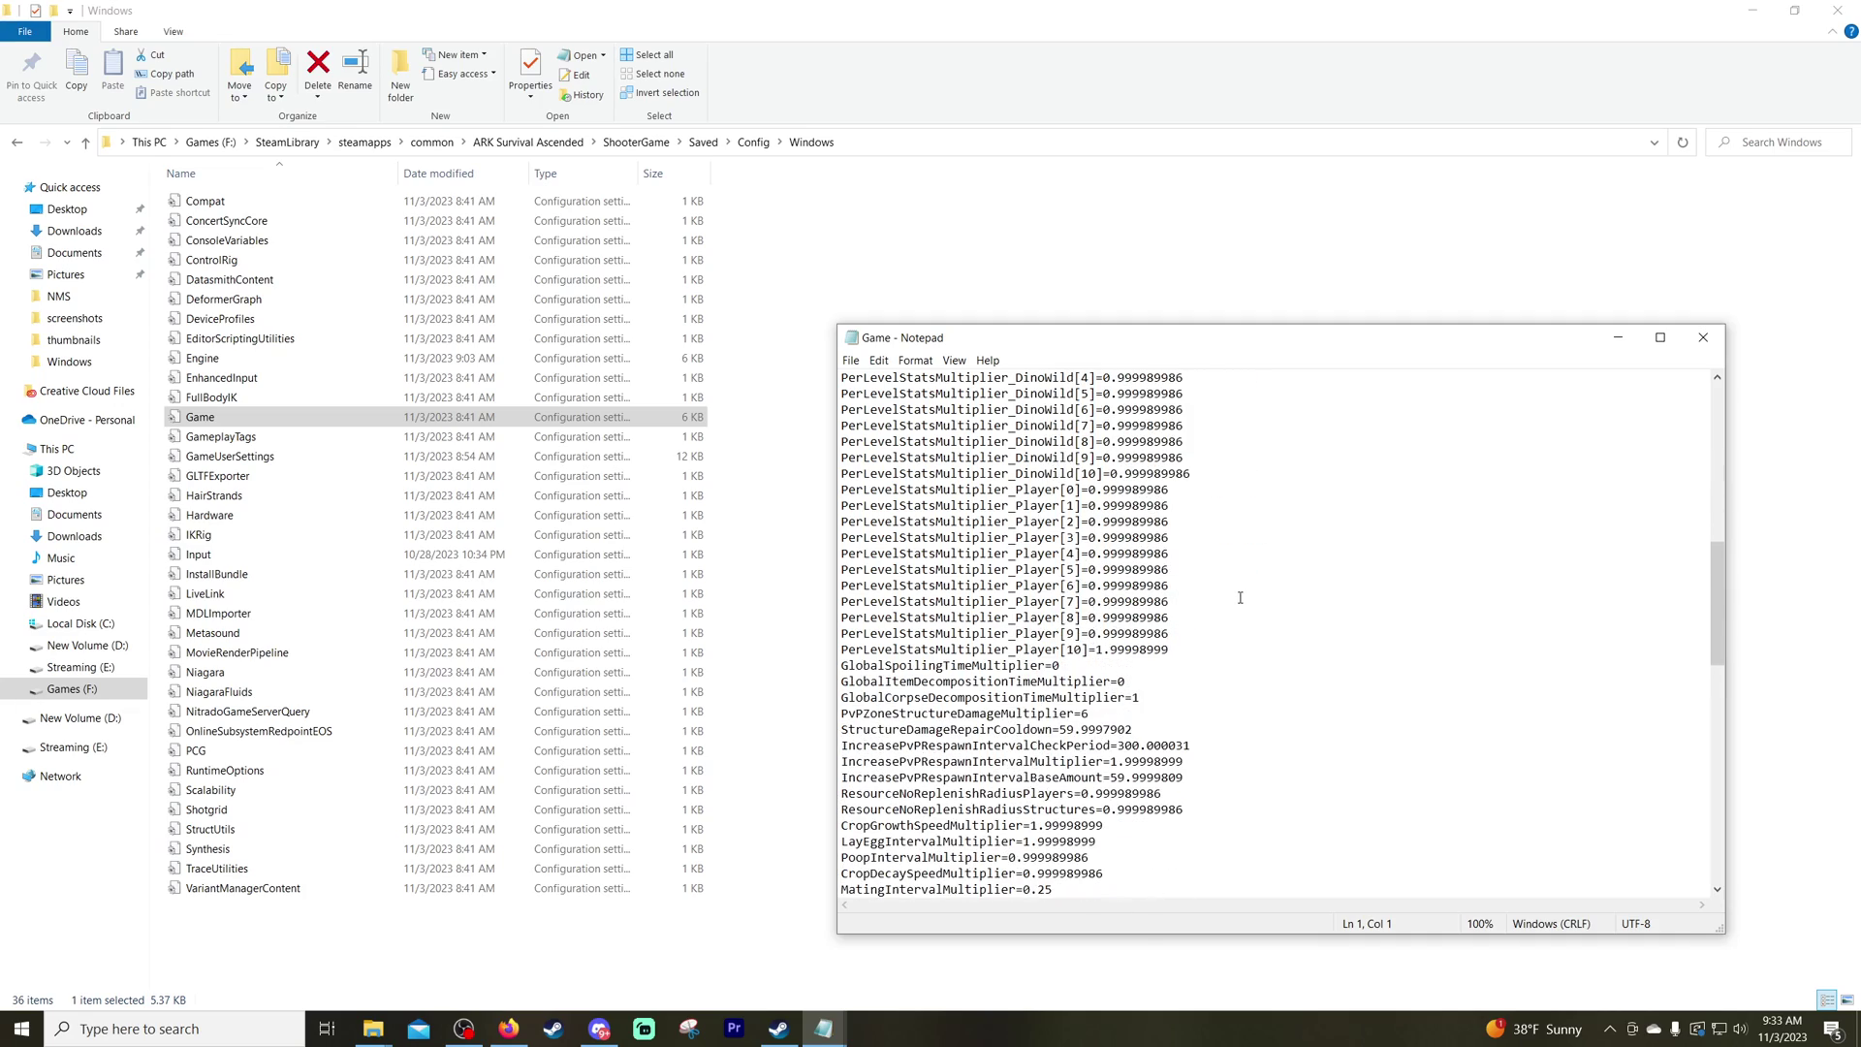
scroll(1230, 605, "down", 8)
scroll(1182, 611, "up", 6)
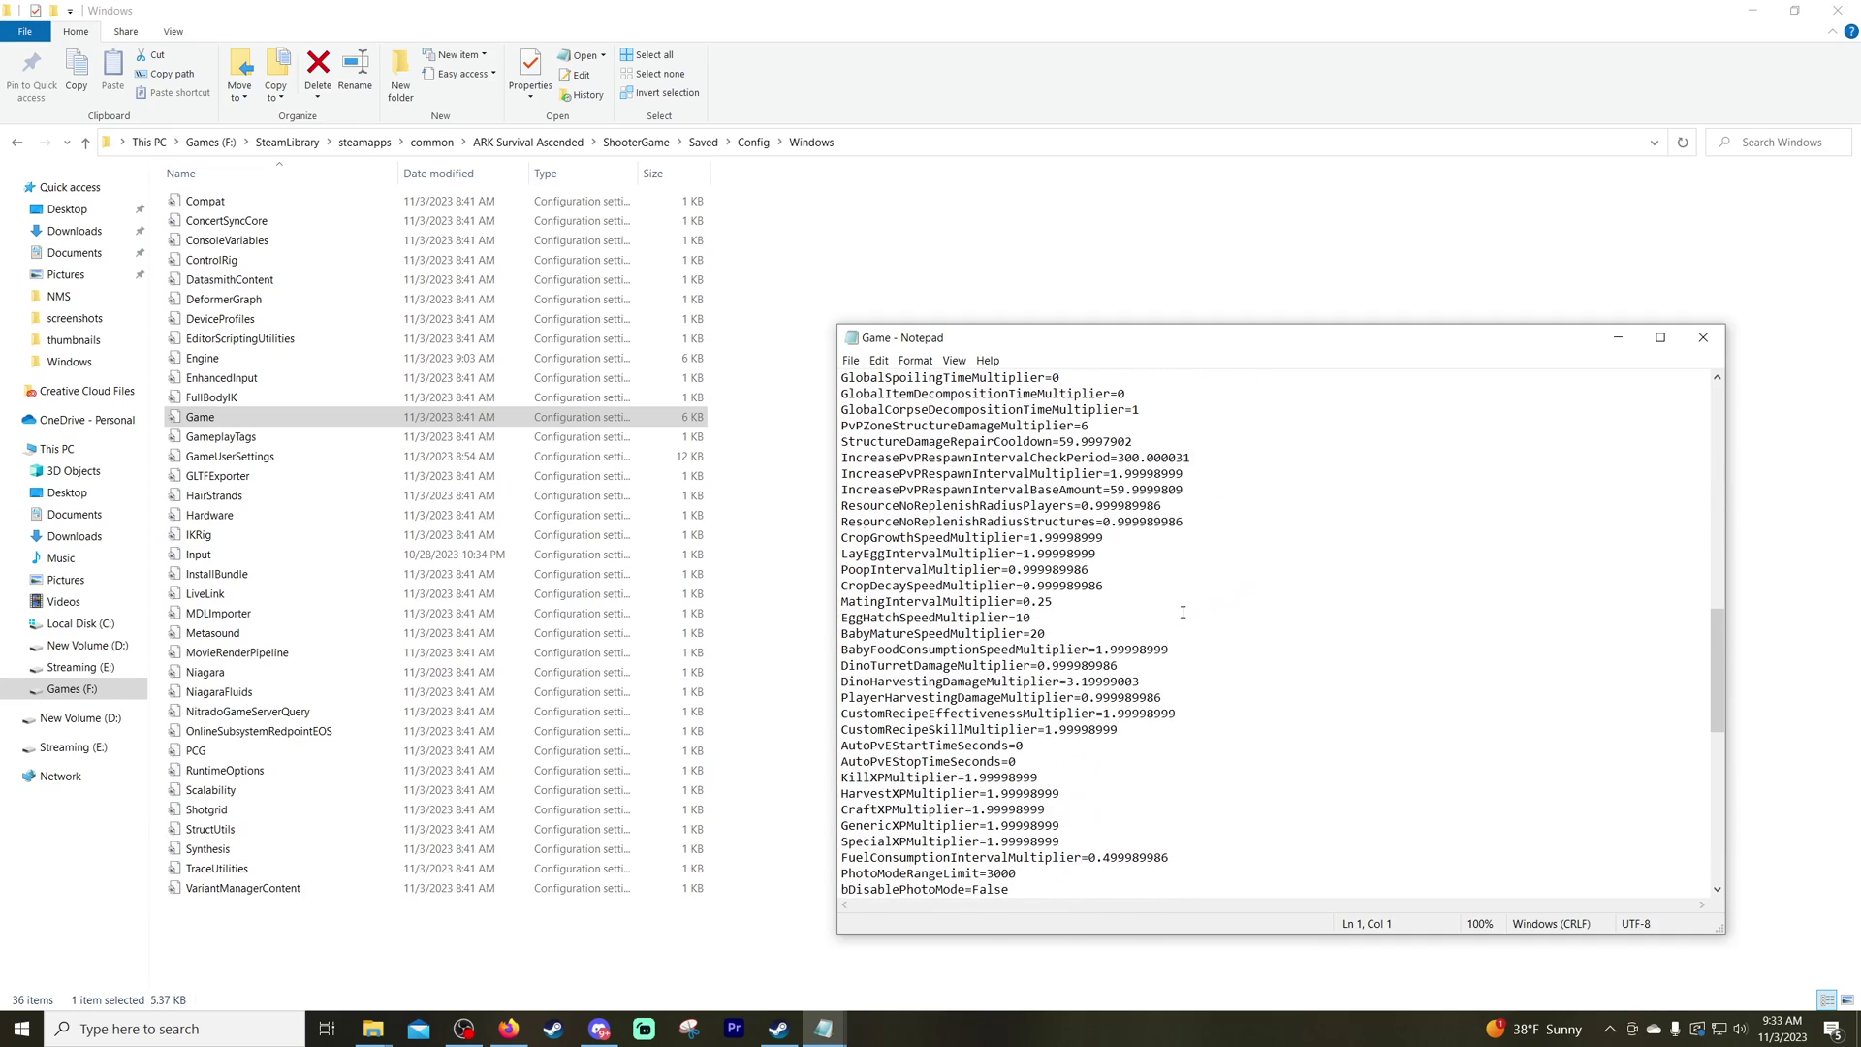
scroll(1126, 601, "up", 20)
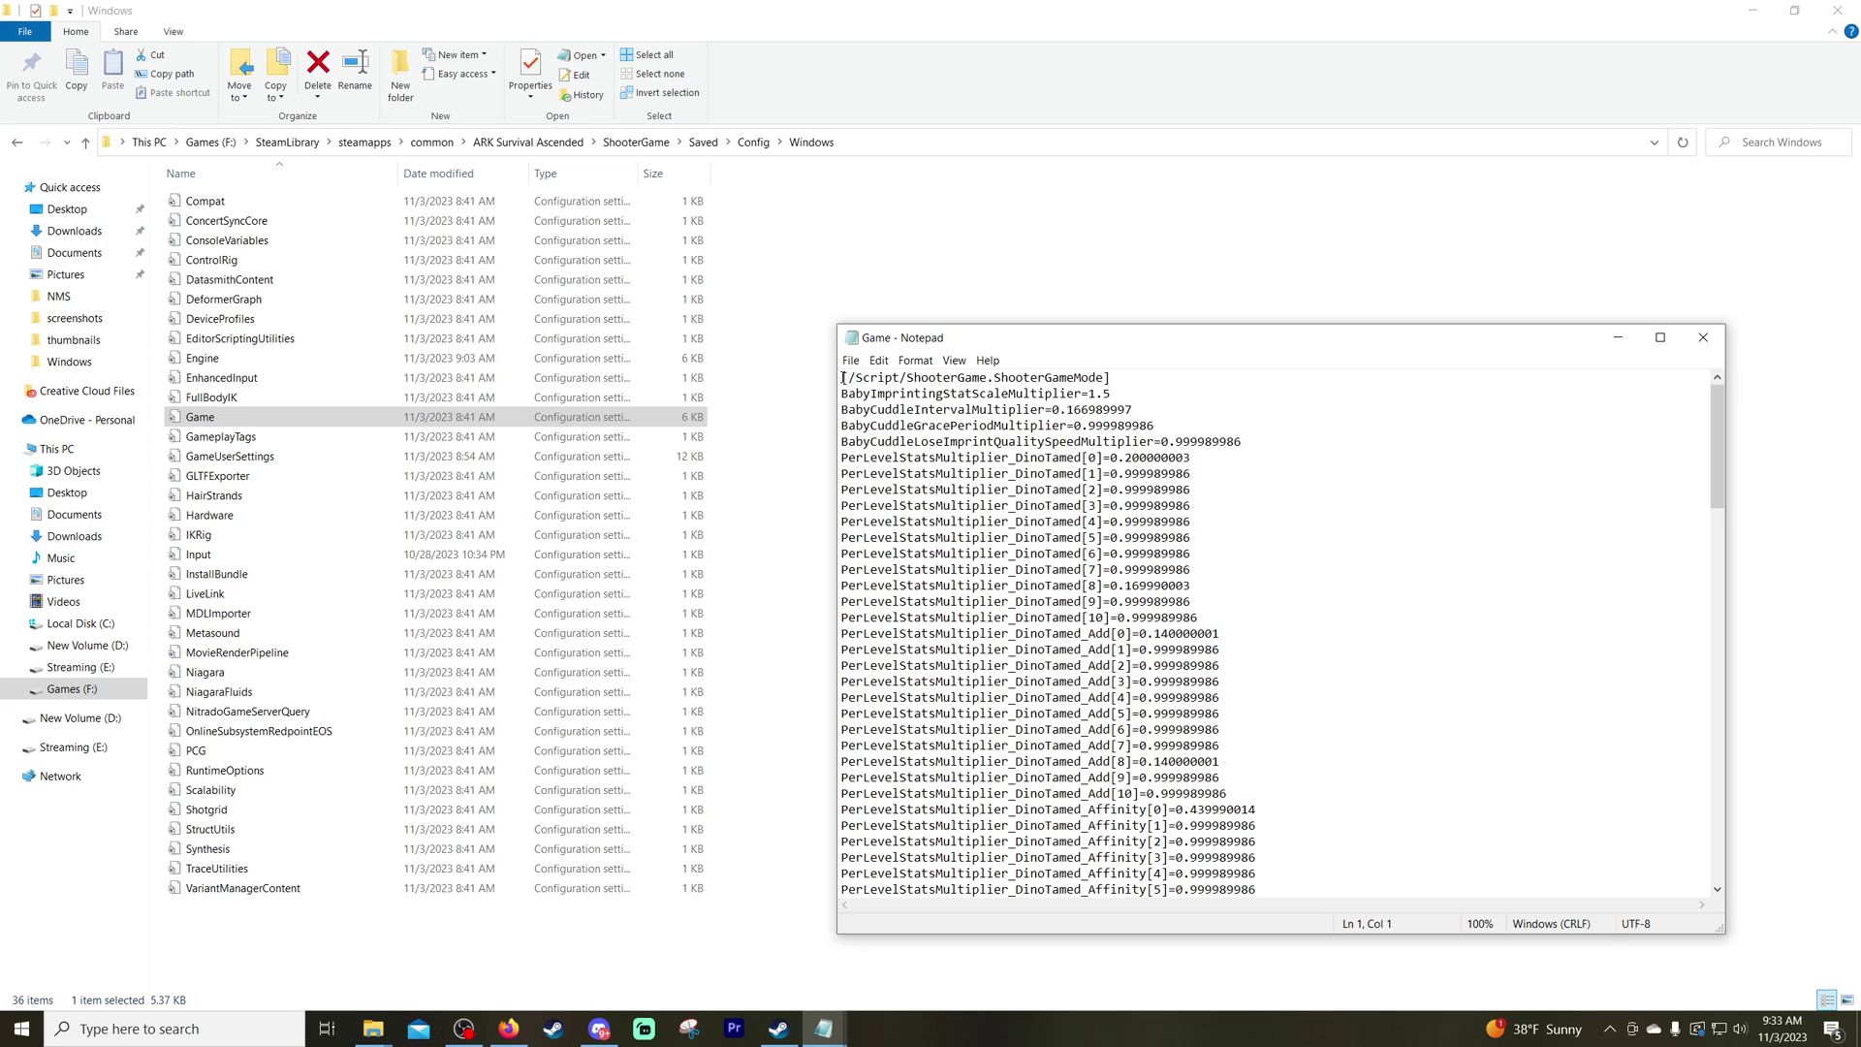
left_click_drag(841, 378, 1127, 964)
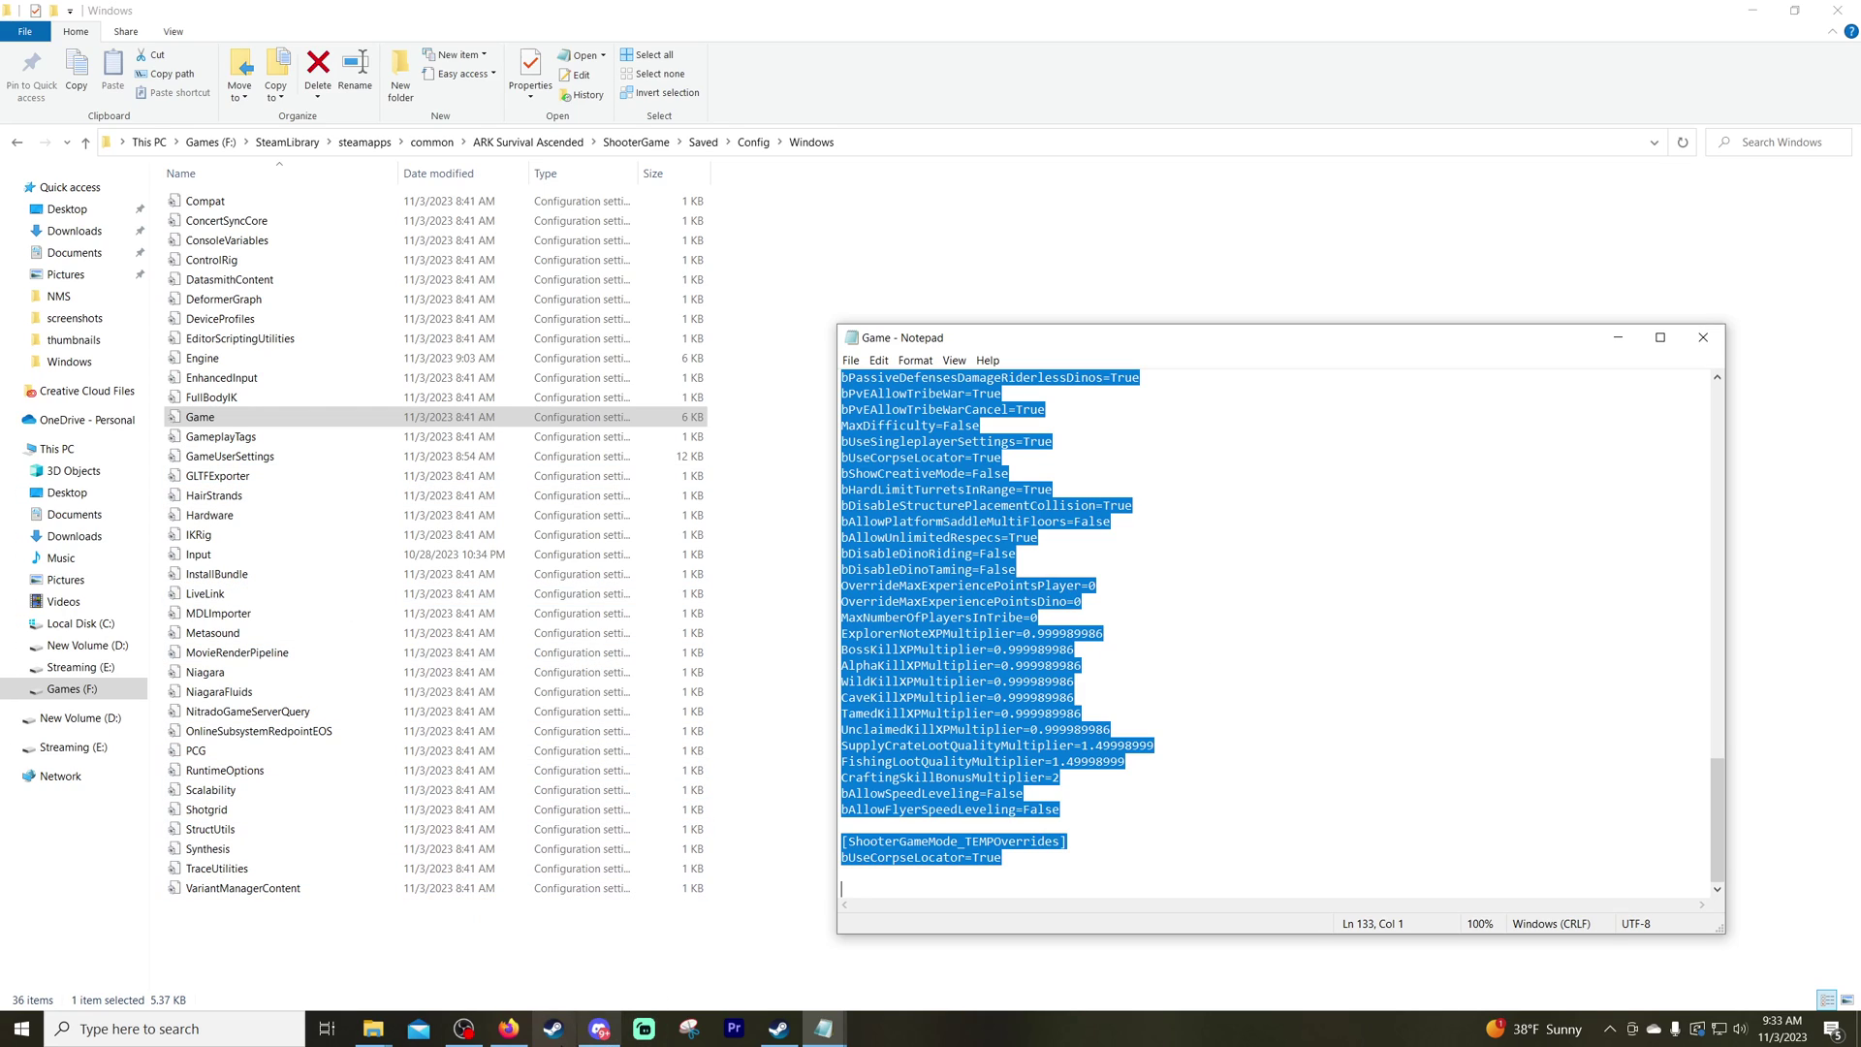
Step: Look through the server's Game.ini in the Nitrado editor down to bDisablePhotoMode=False
left_click(509, 1029)
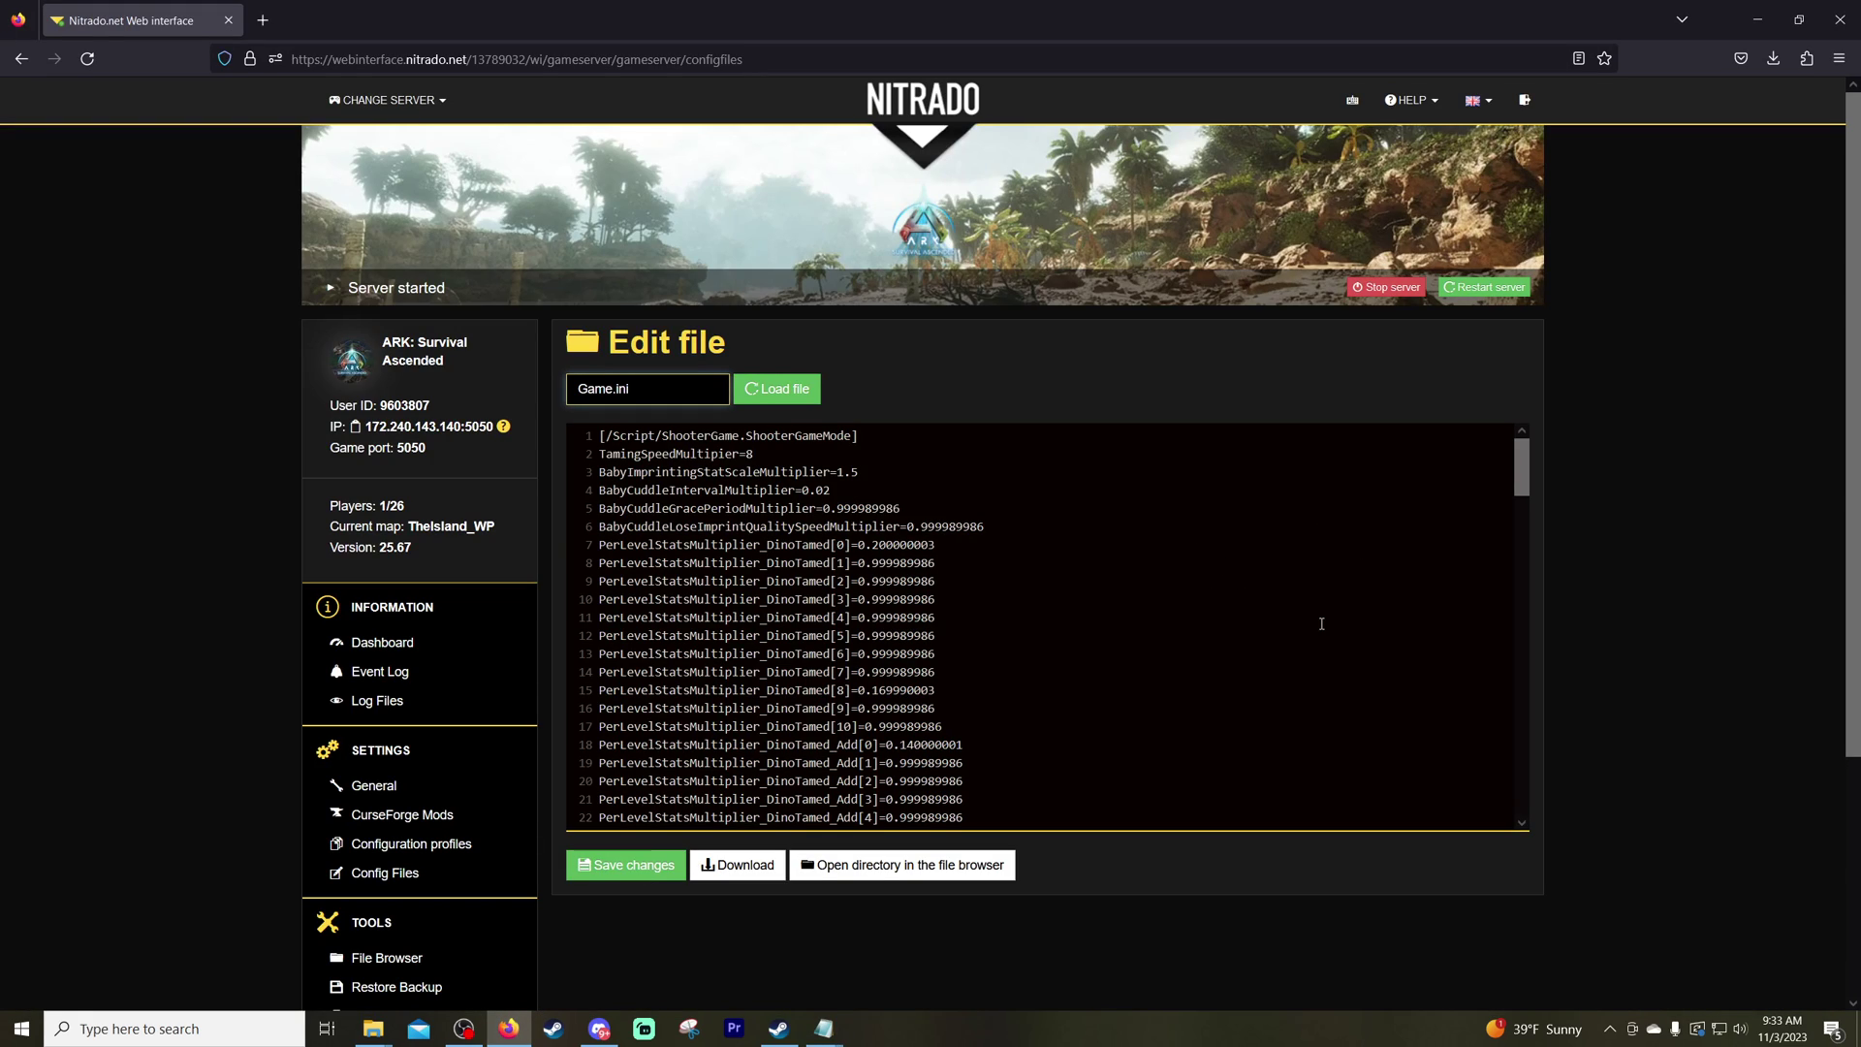
left_click(1307, 575)
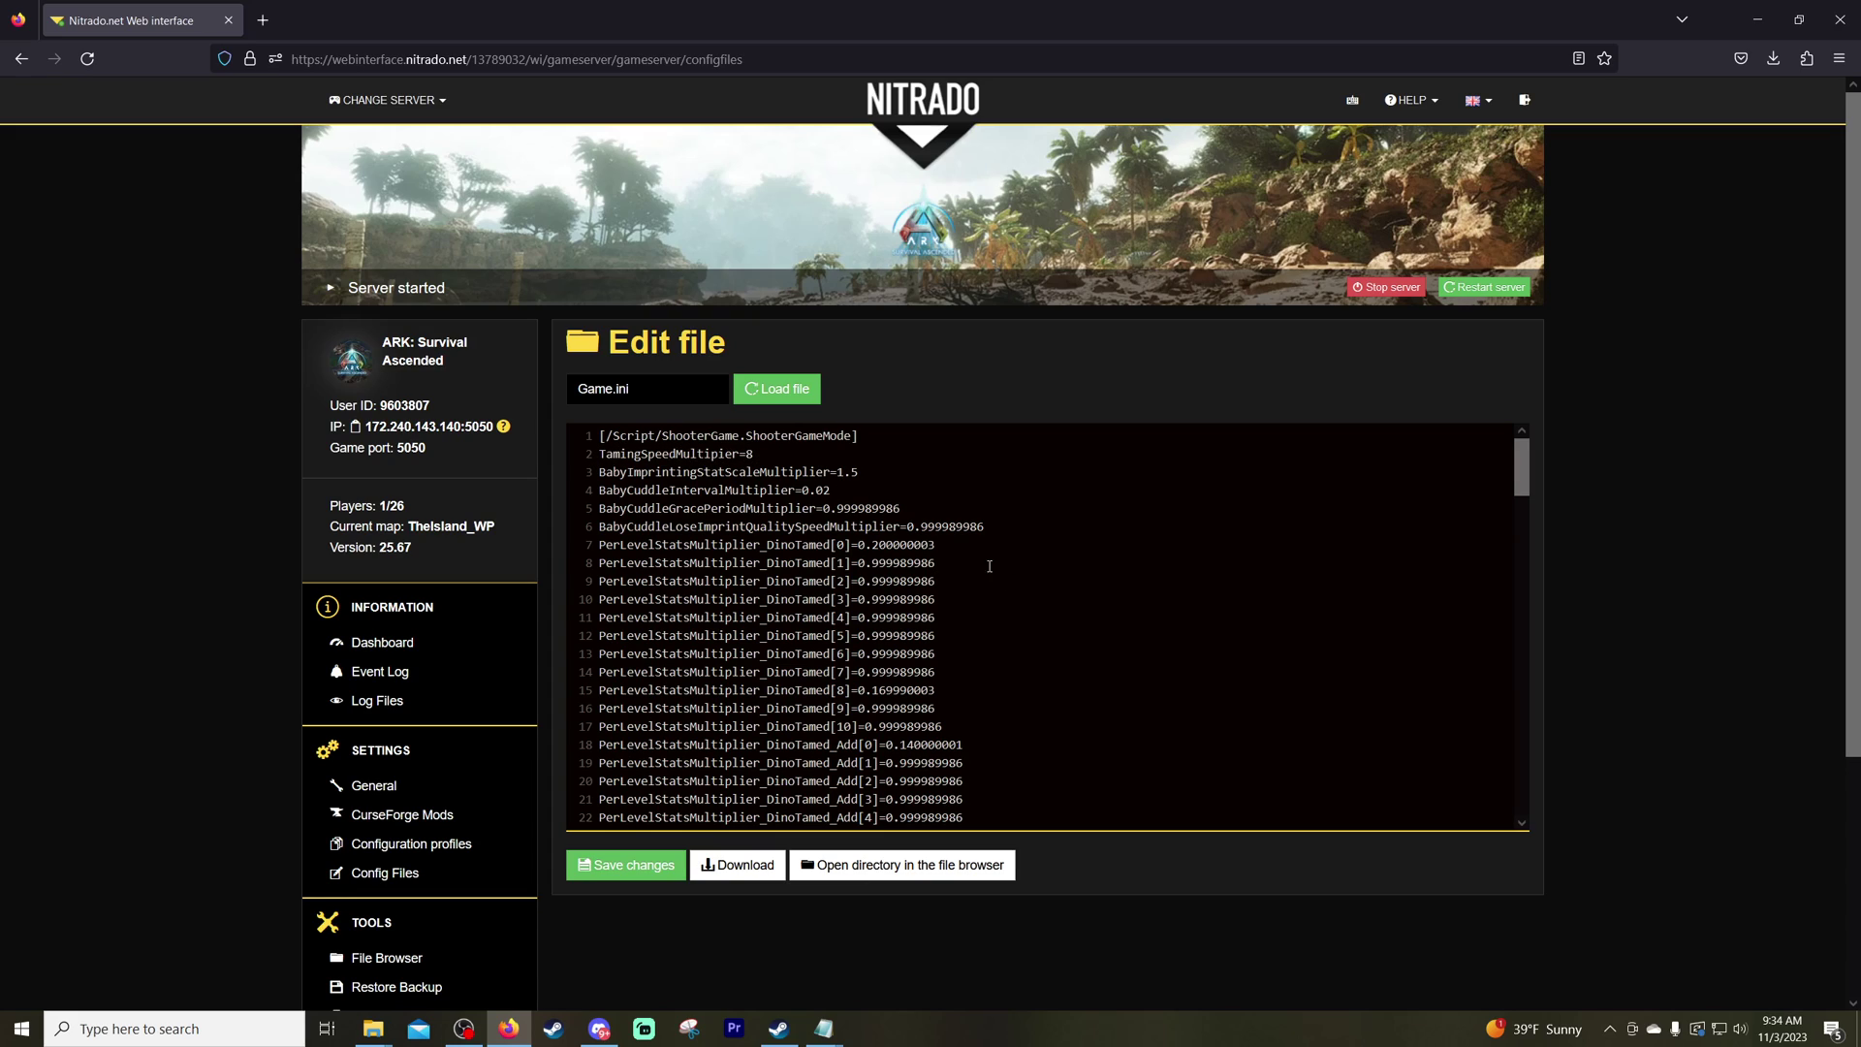
scroll(1046, 686, "down", 20)
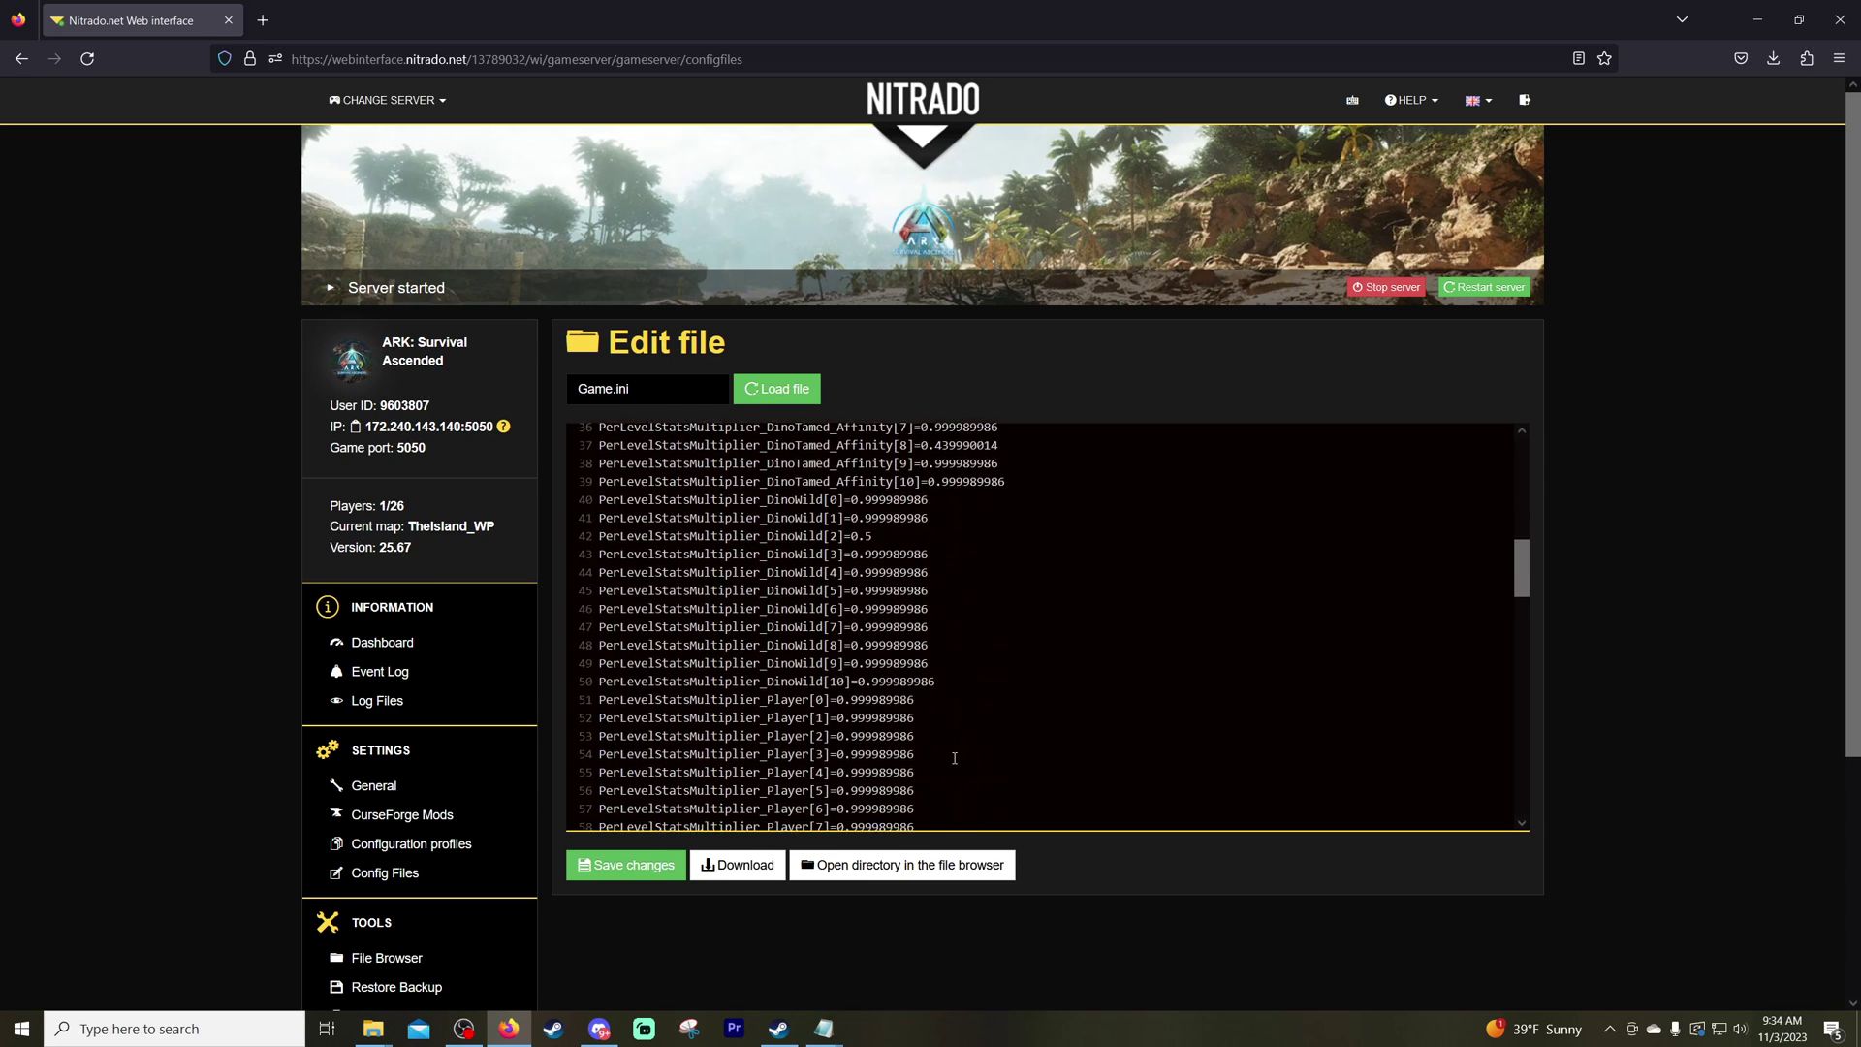
scroll(950, 753, "down", 5)
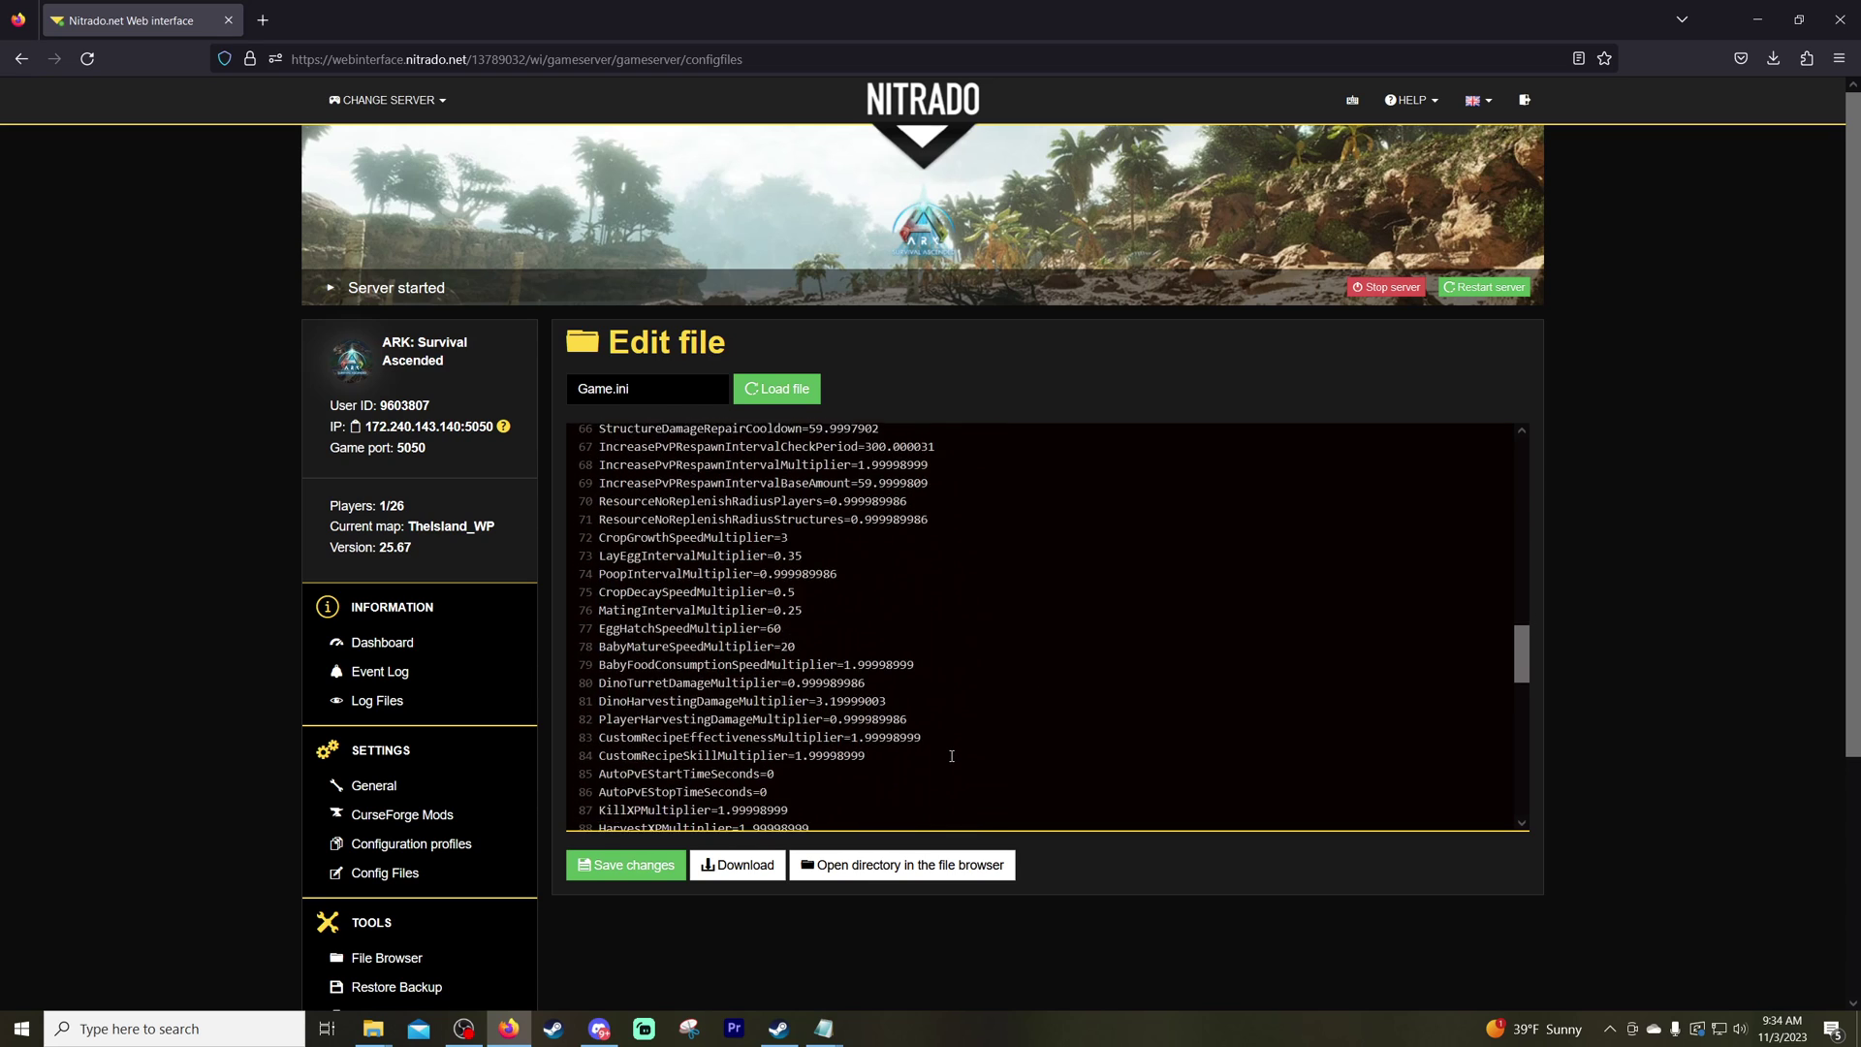
scroll(956, 758, "up", 2)
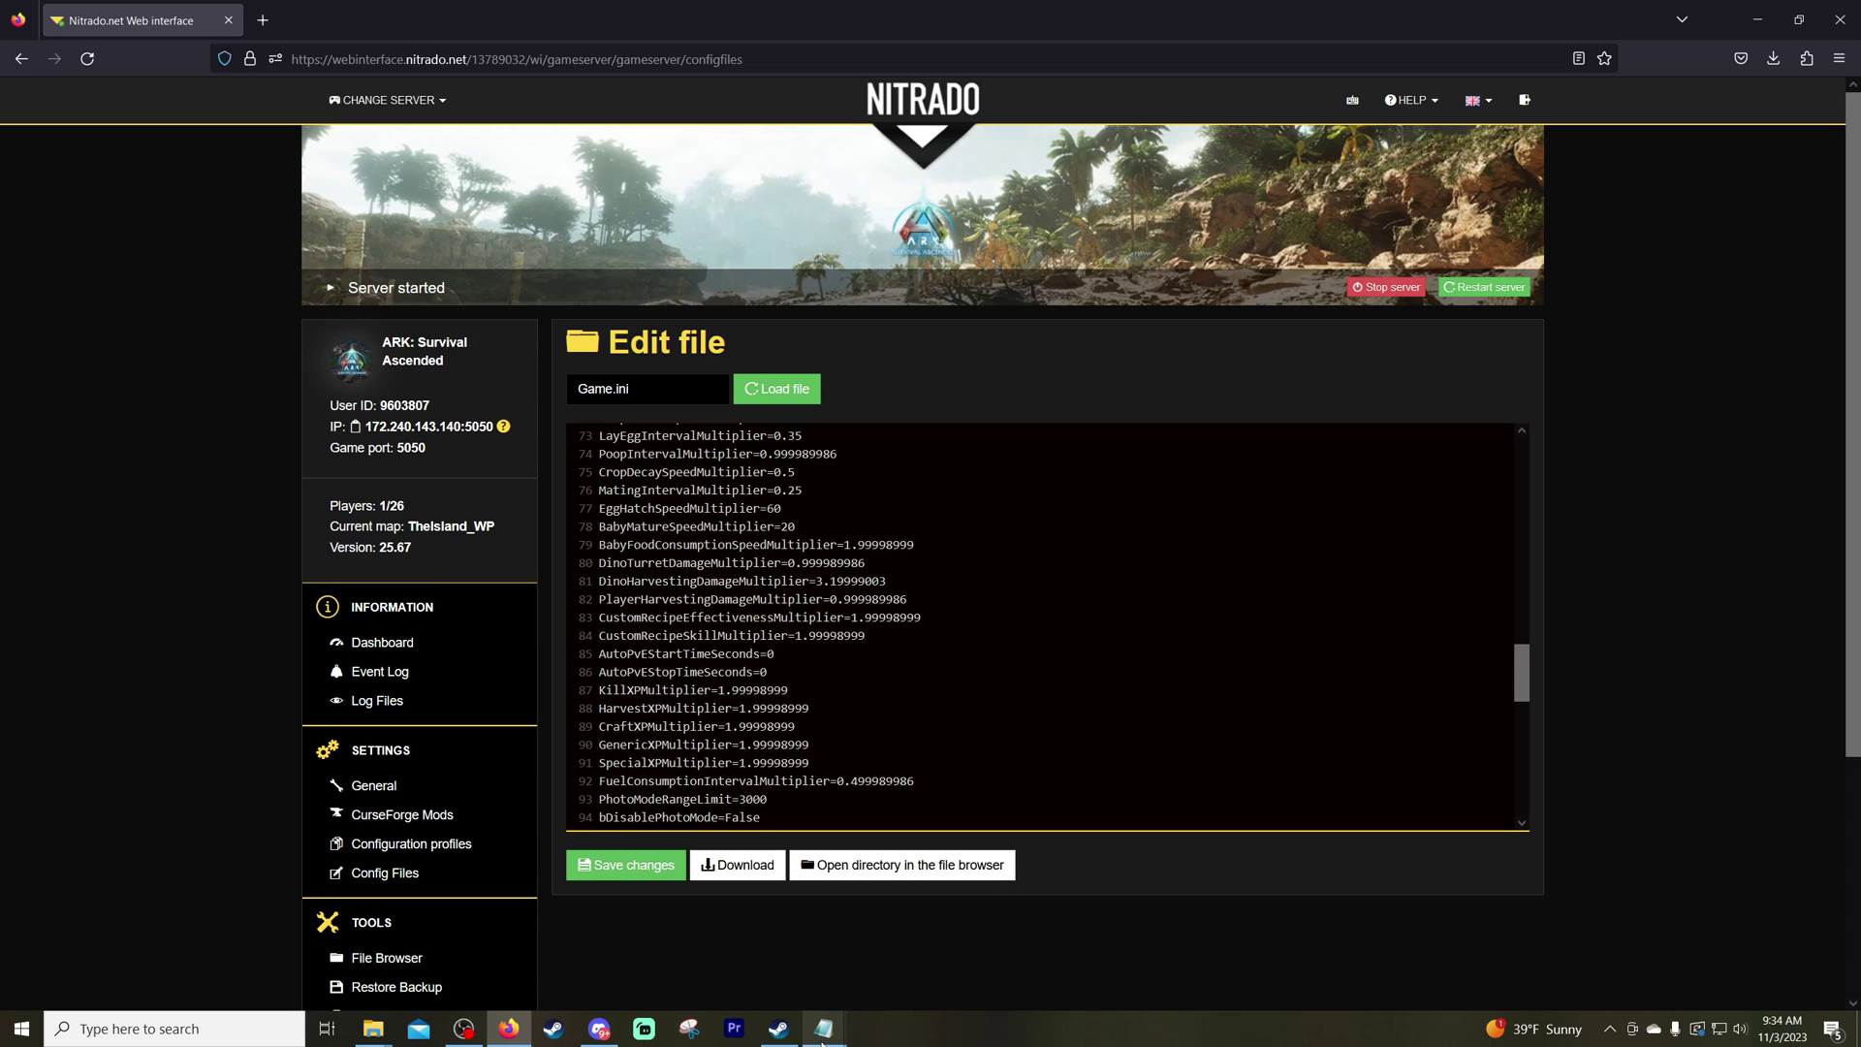
mouse_move(824, 1027)
left_click(786, 993)
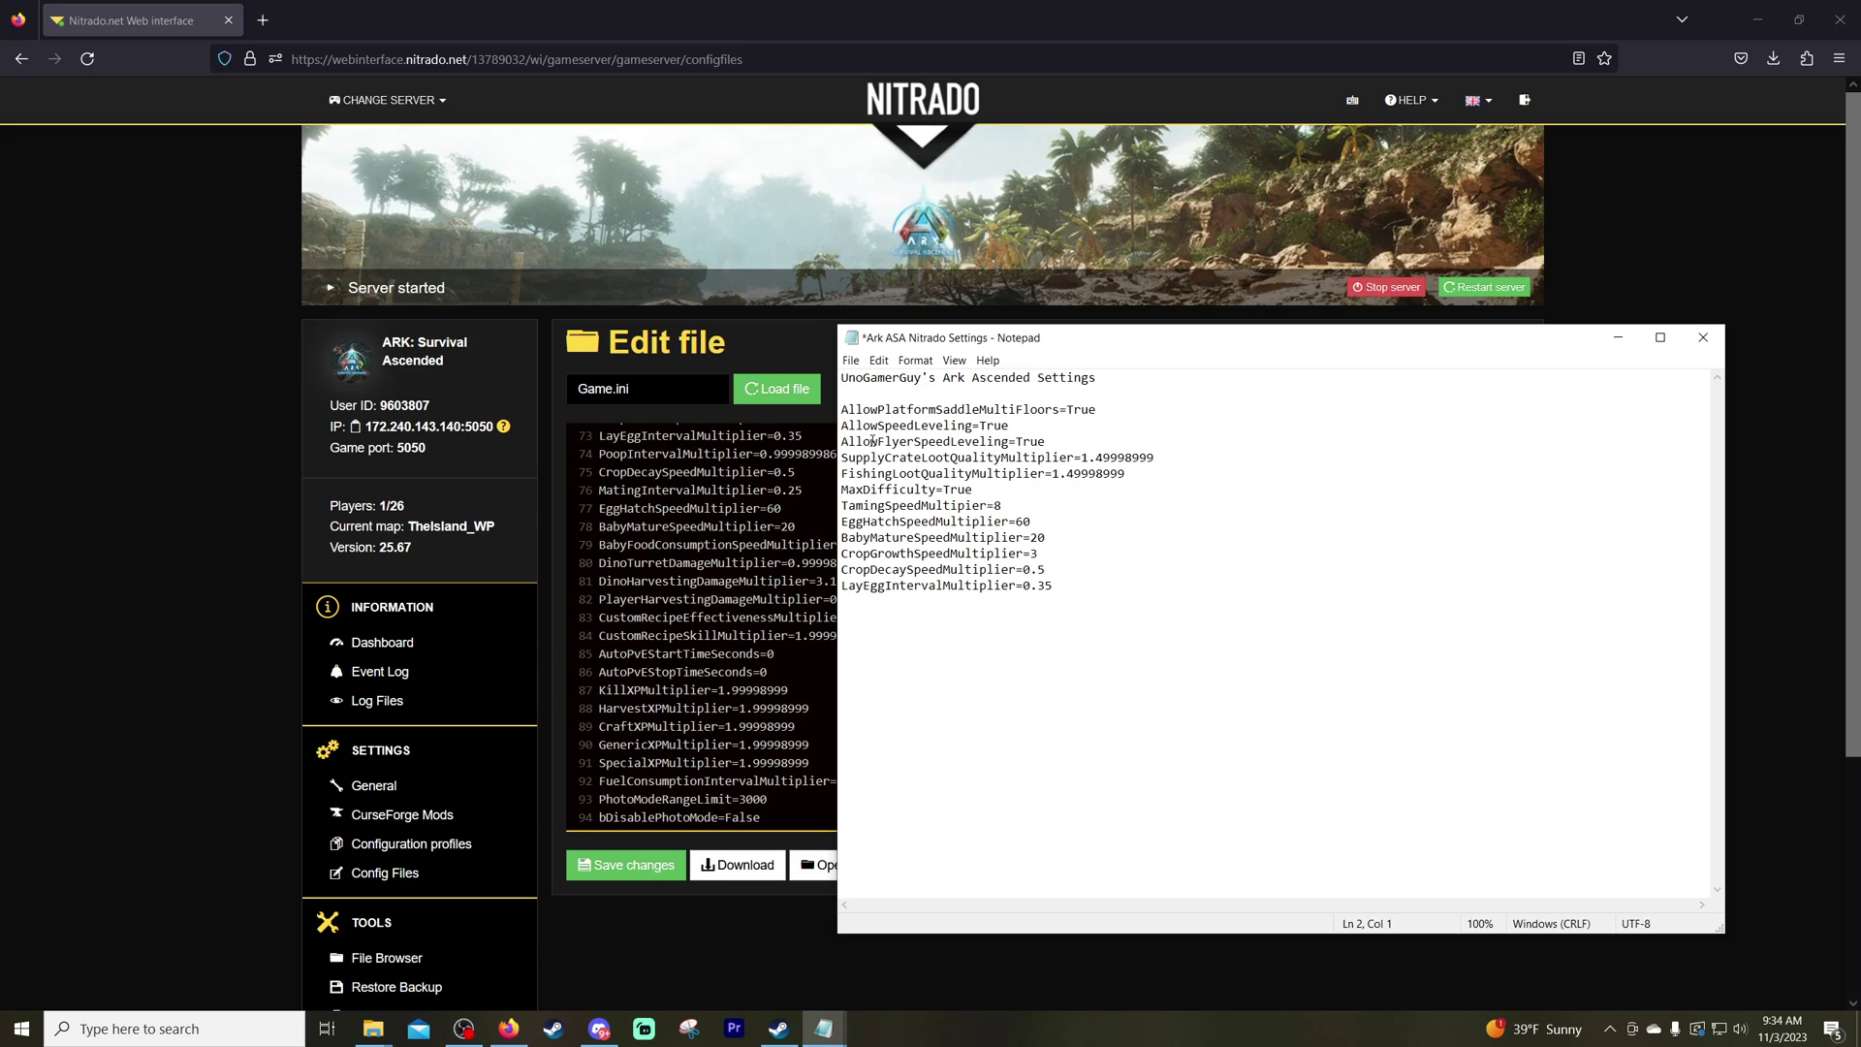
left_click(1660, 338)
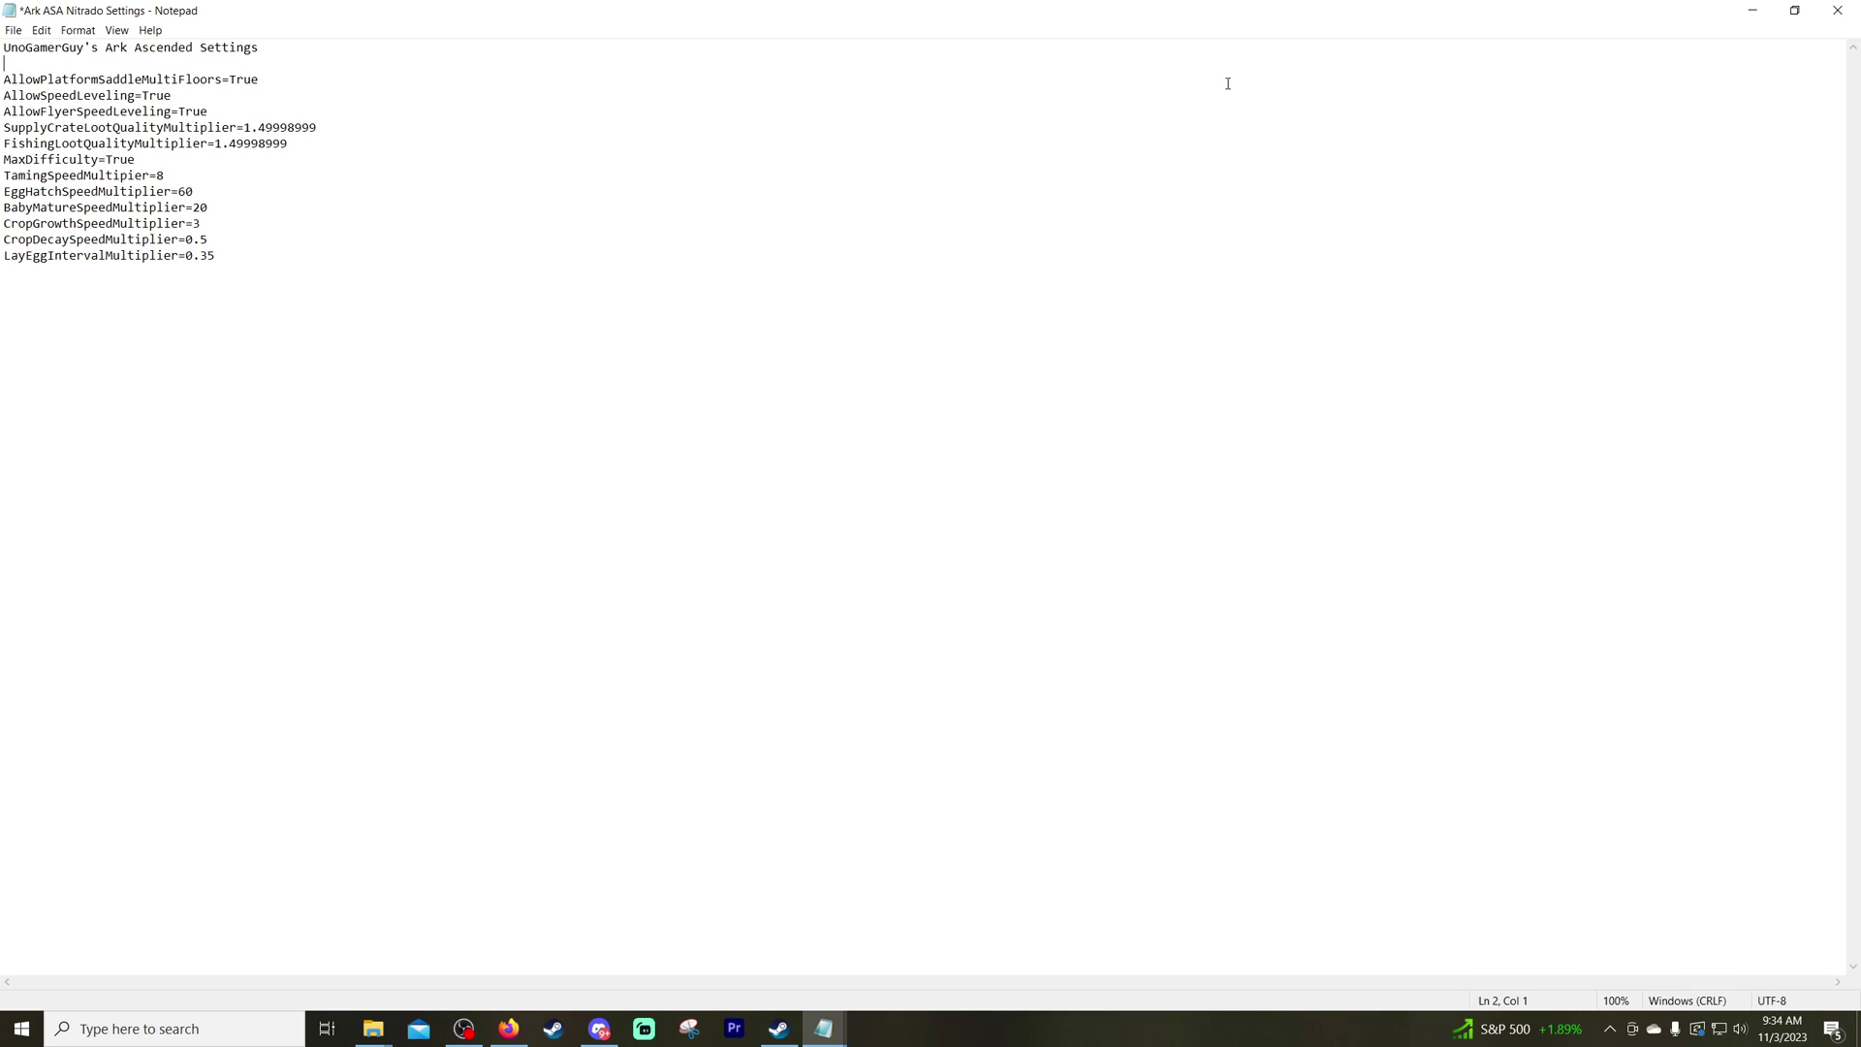
left_click(1793, 10)
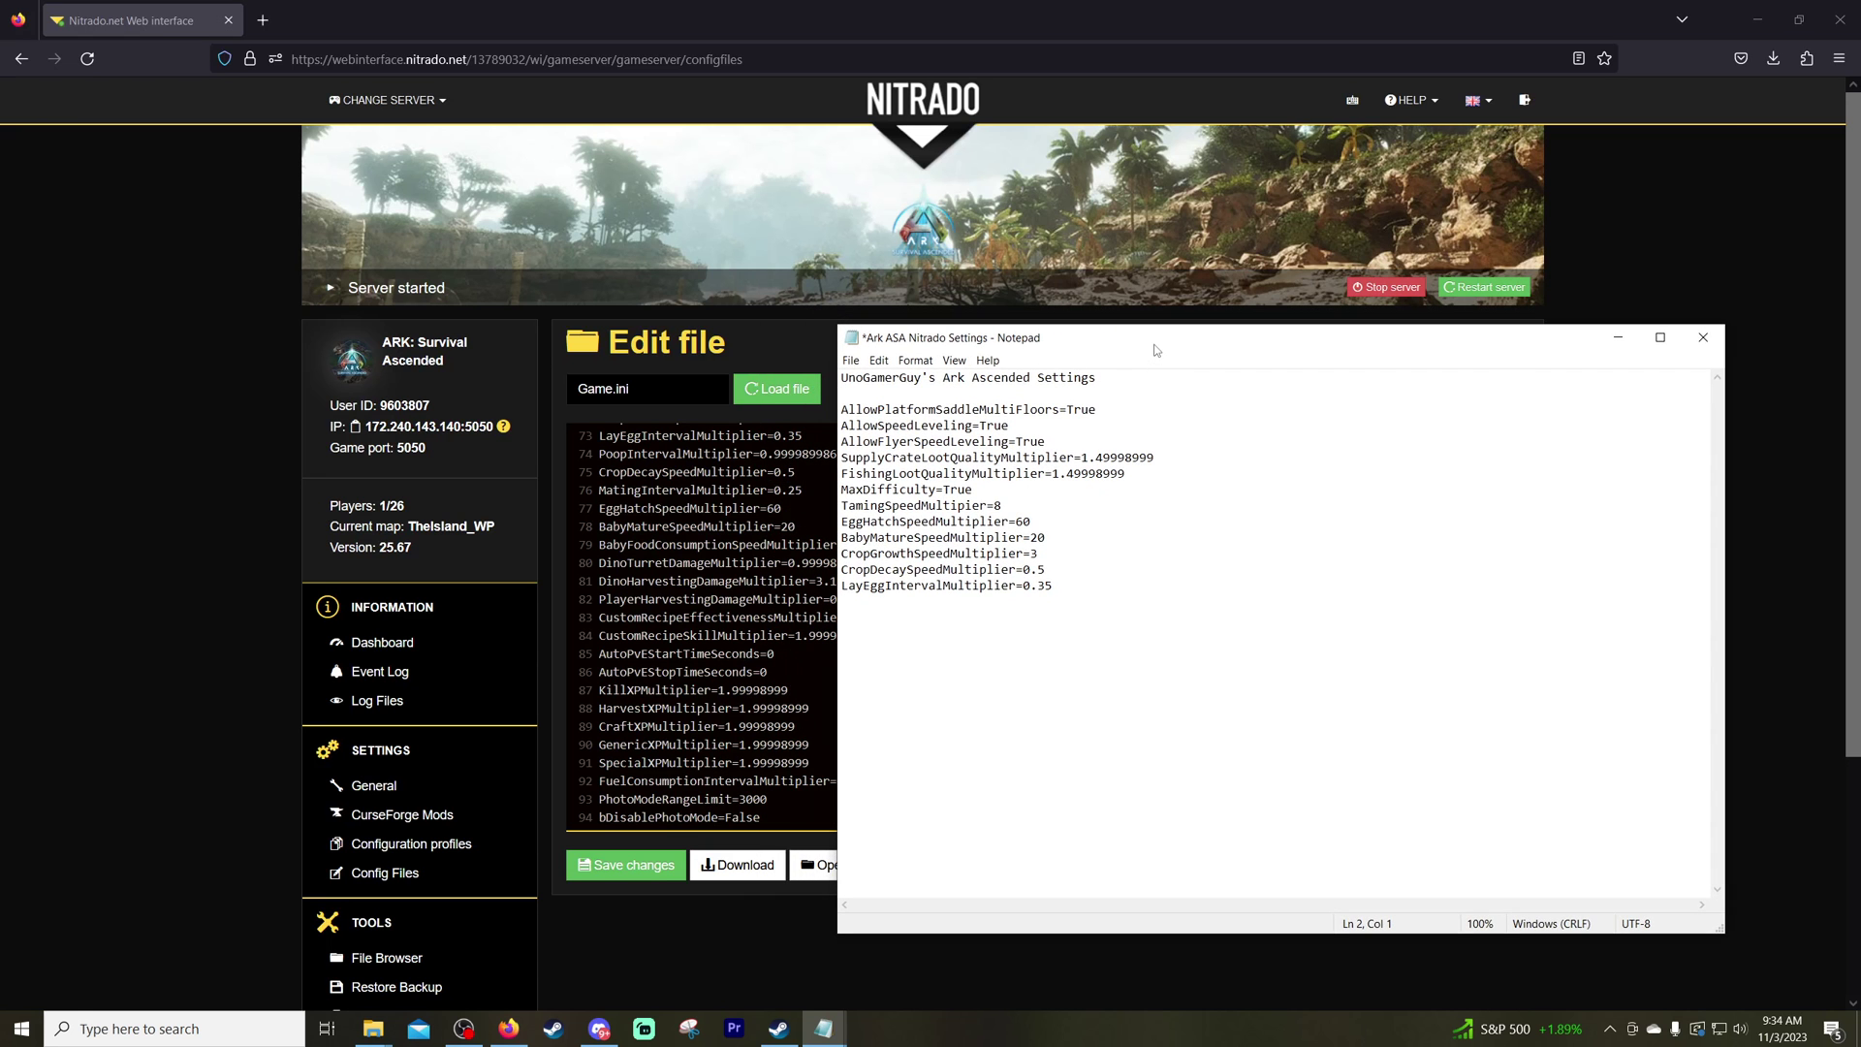
left_click_drag(1156, 349, 869, 333)
left_click(1330, 325)
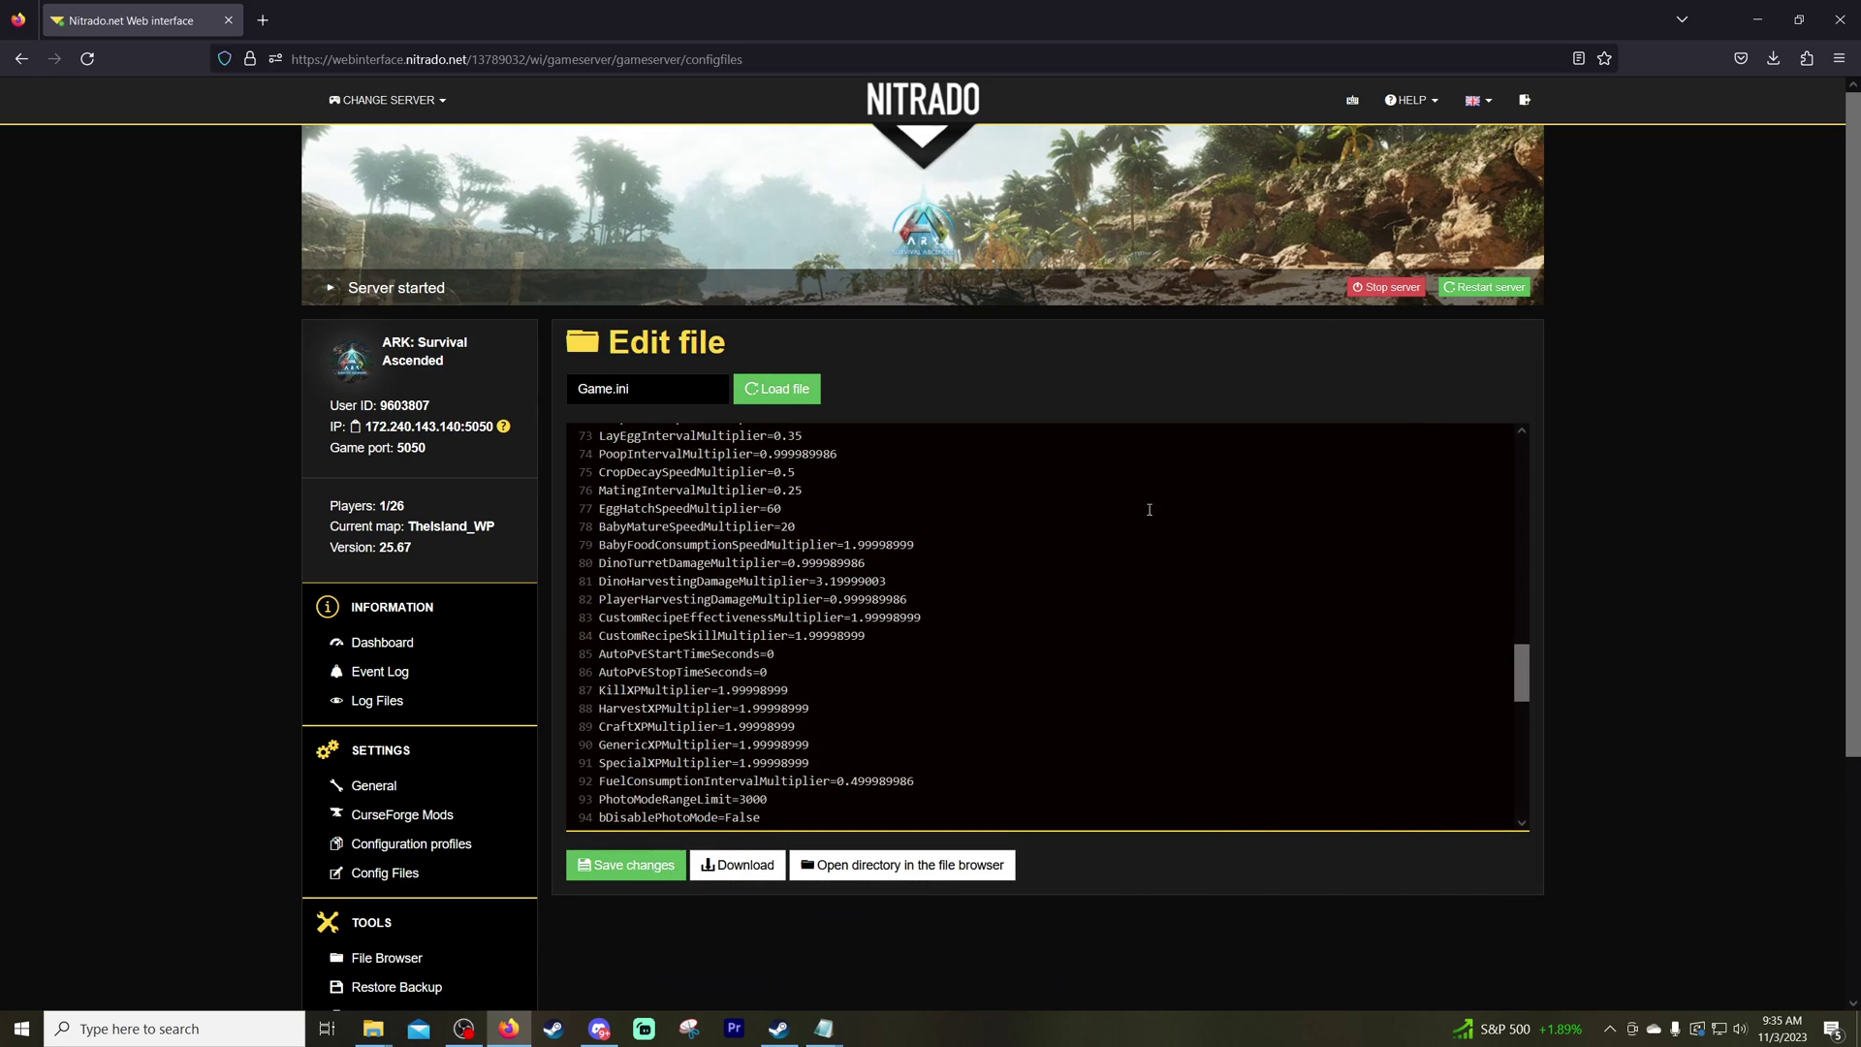
Step: Bring the Config\Windows folder and the local Game file in Notepad back to the front
left_click(561, 1041)
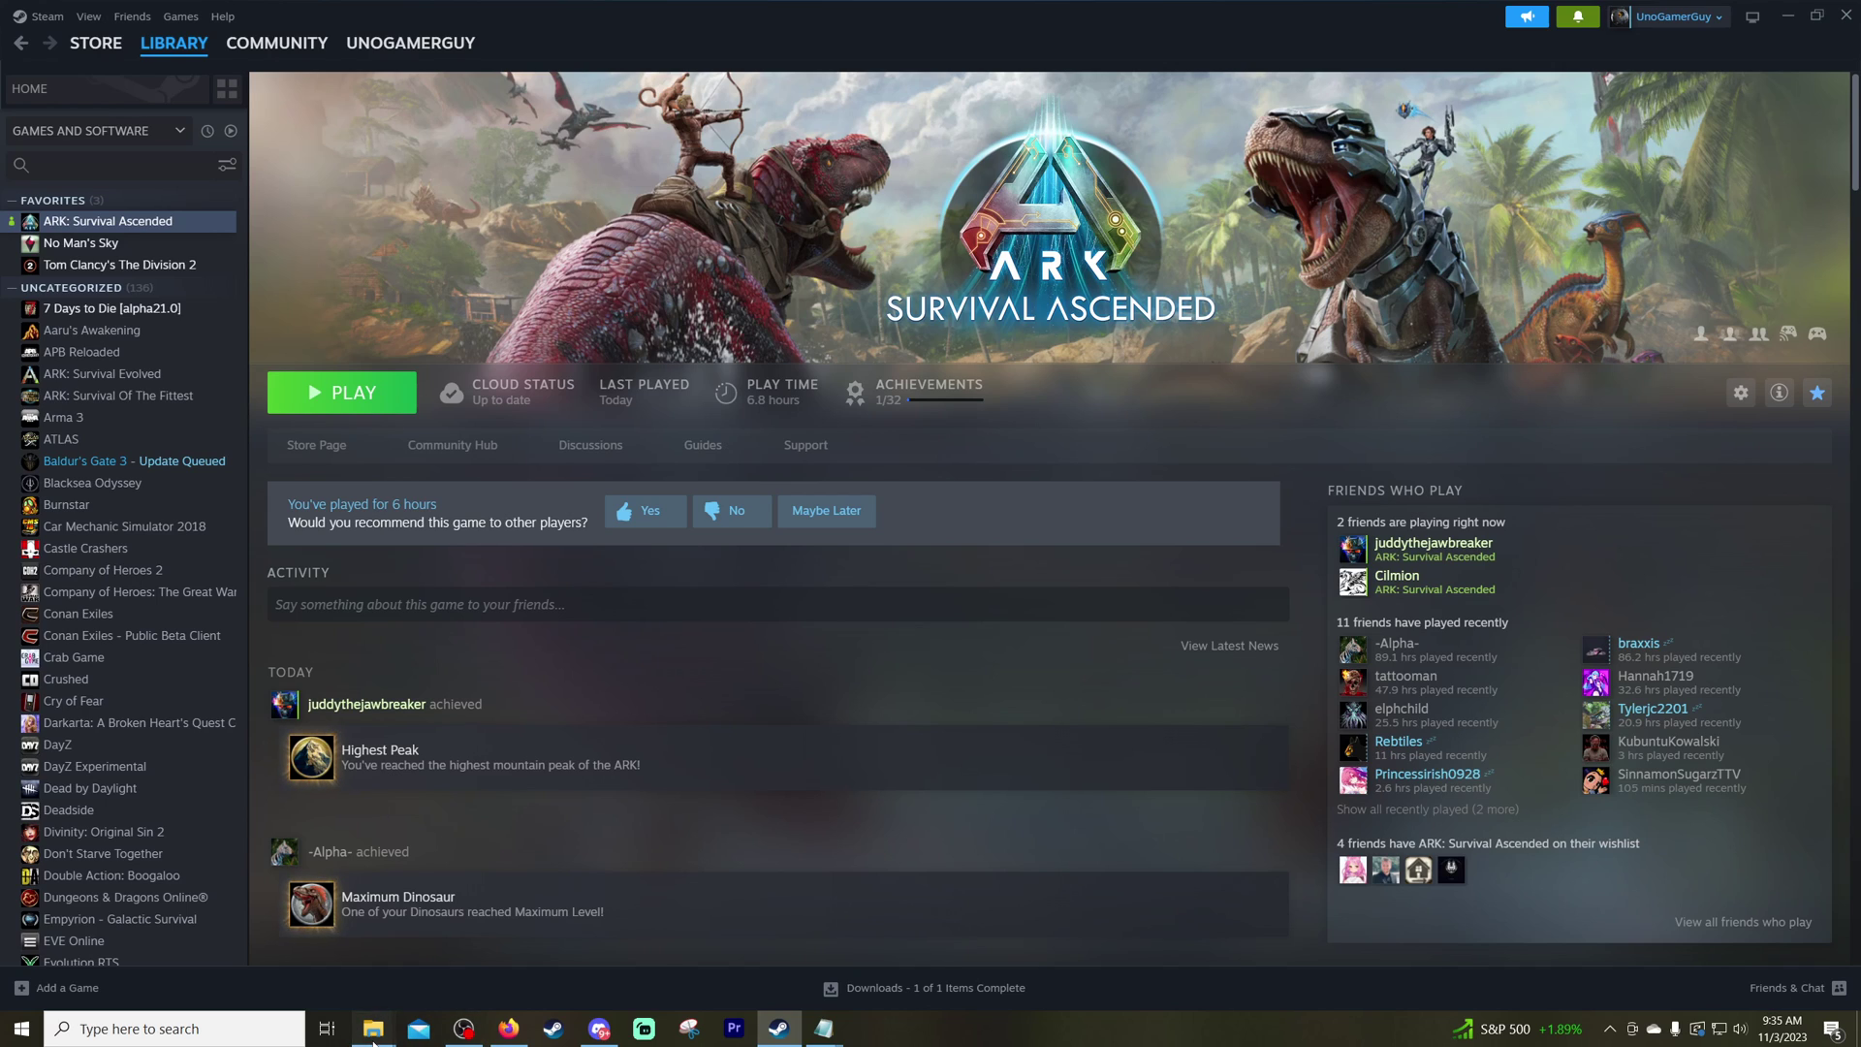
mouse_move(379, 1033)
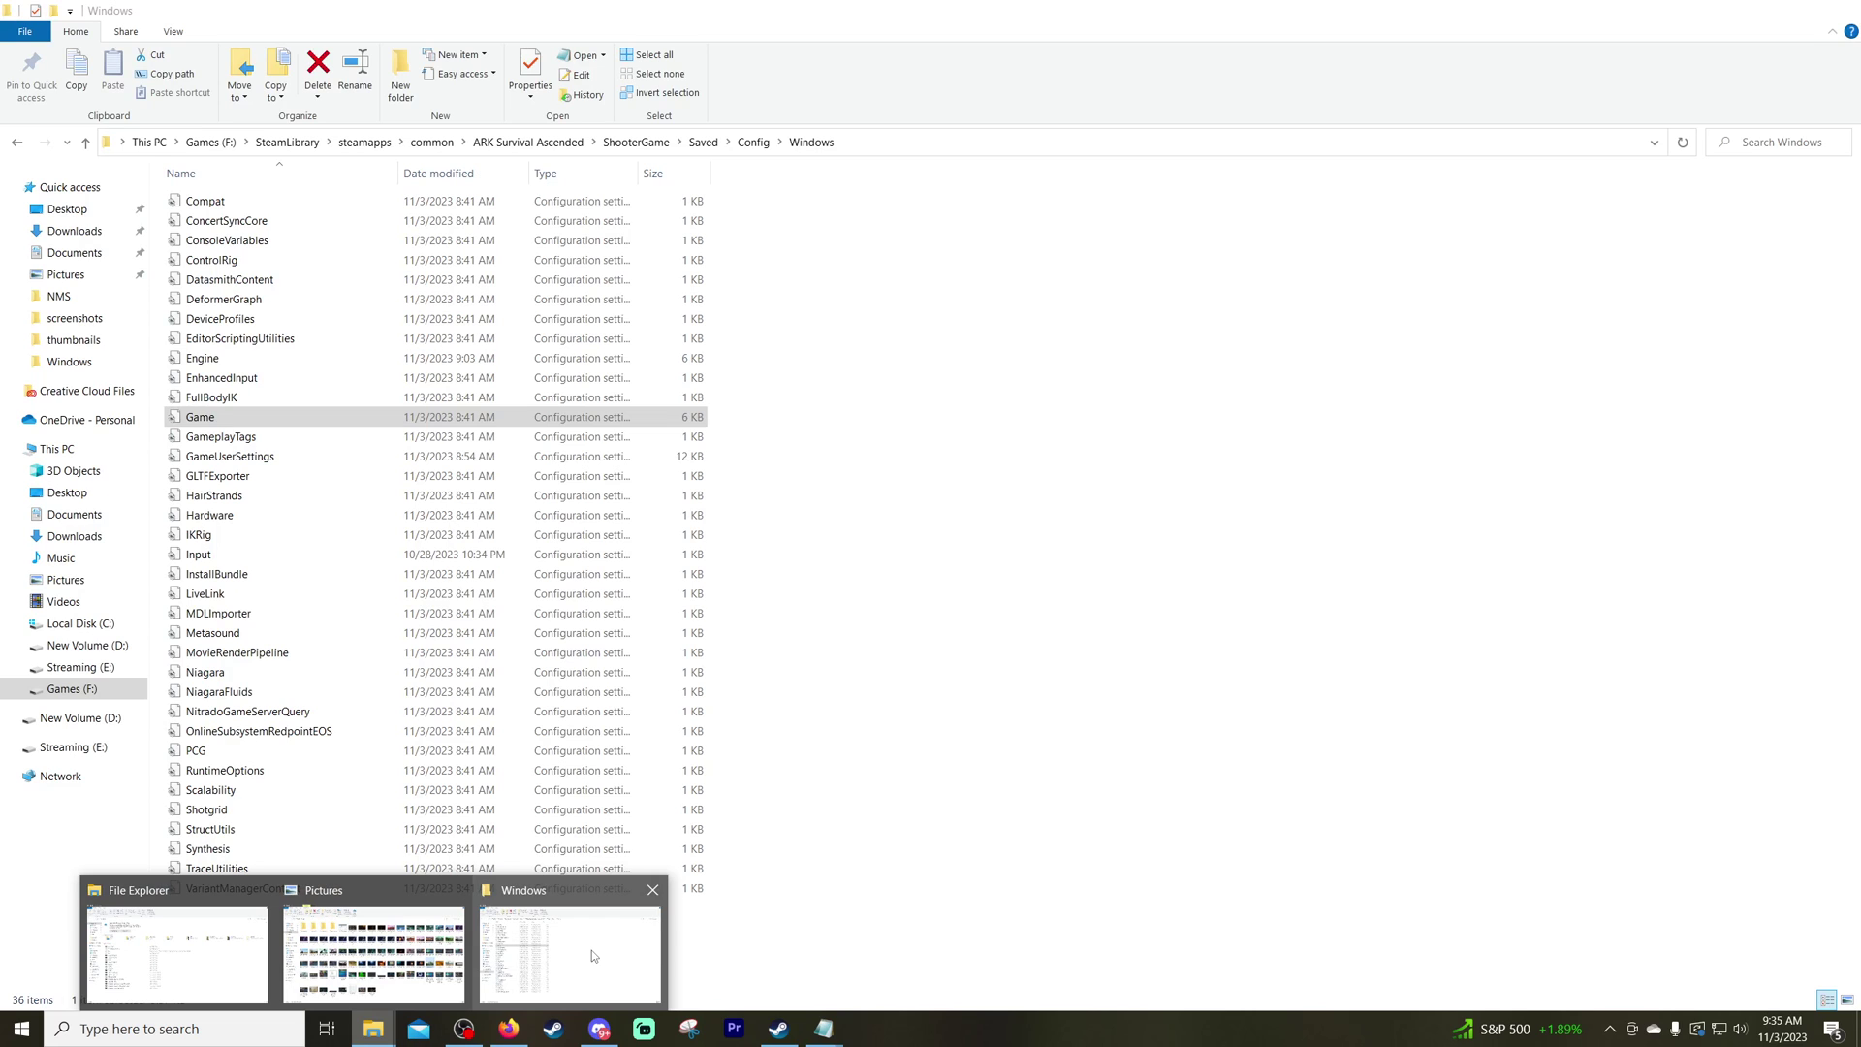
left_click(592, 950)
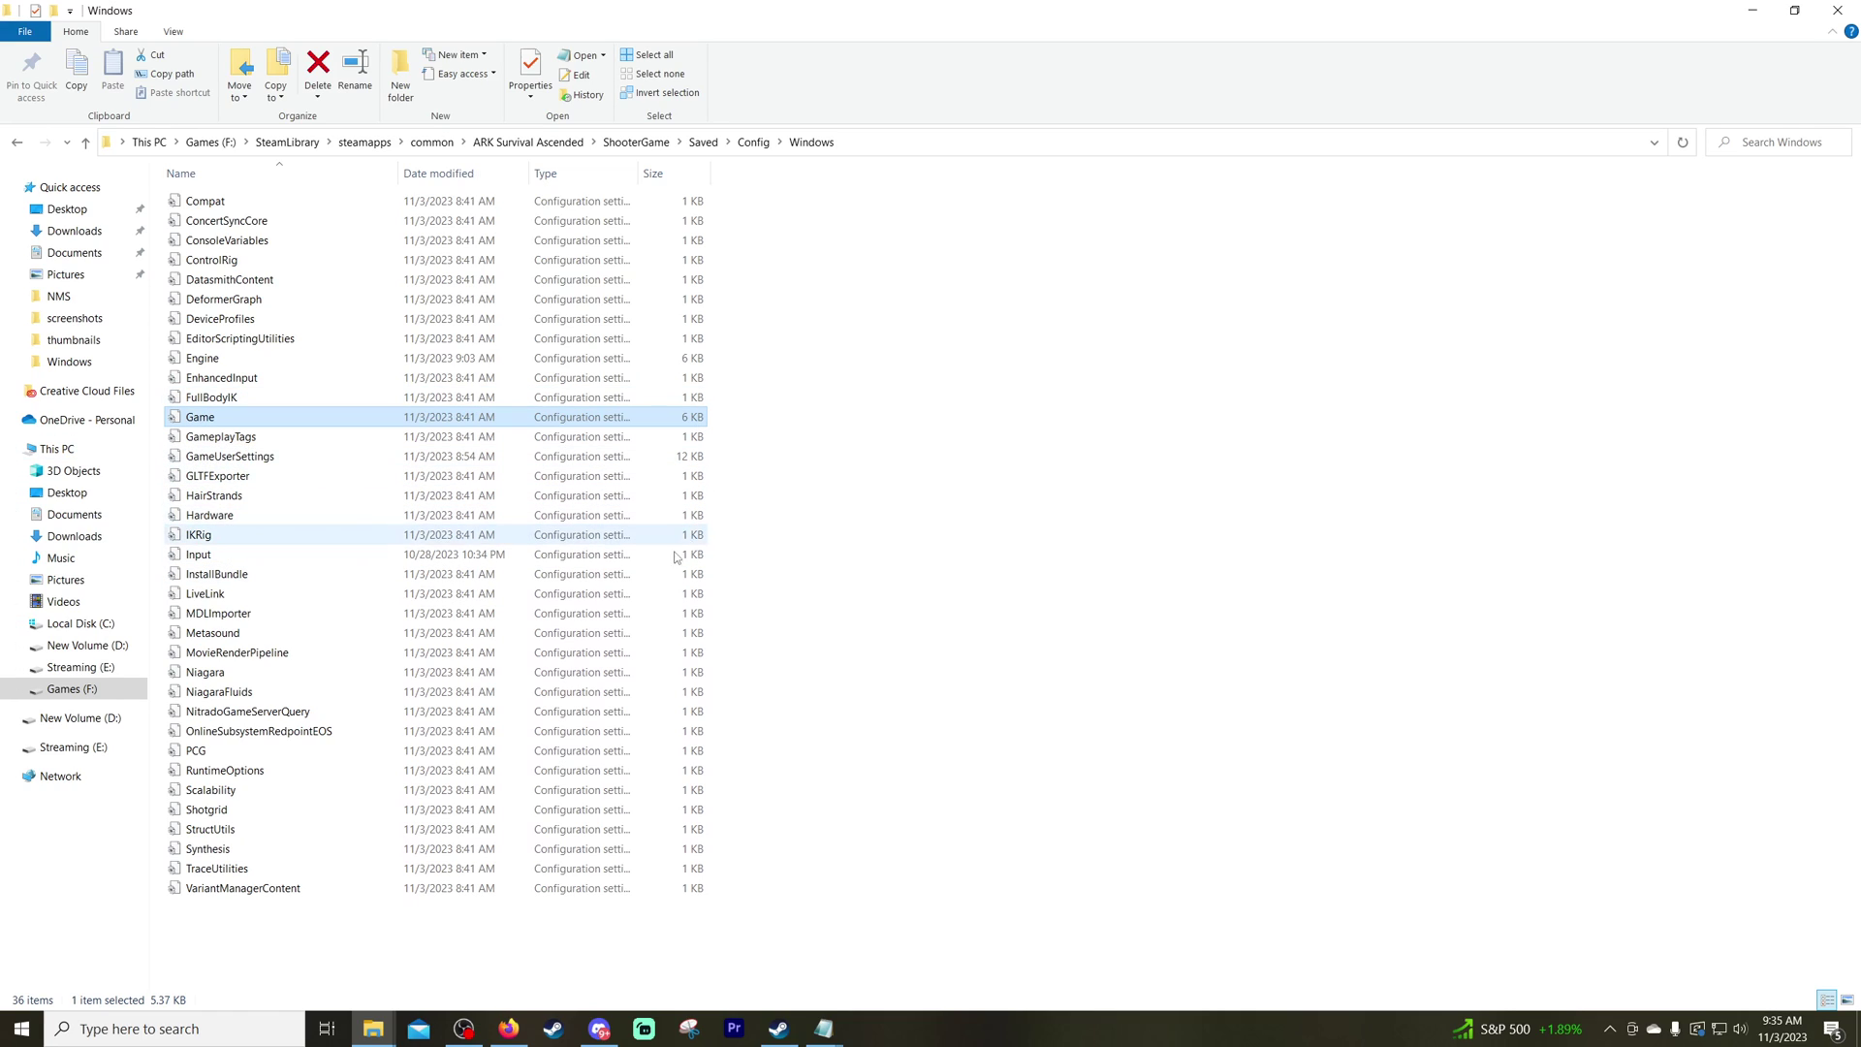
mouse_move(819, 1040)
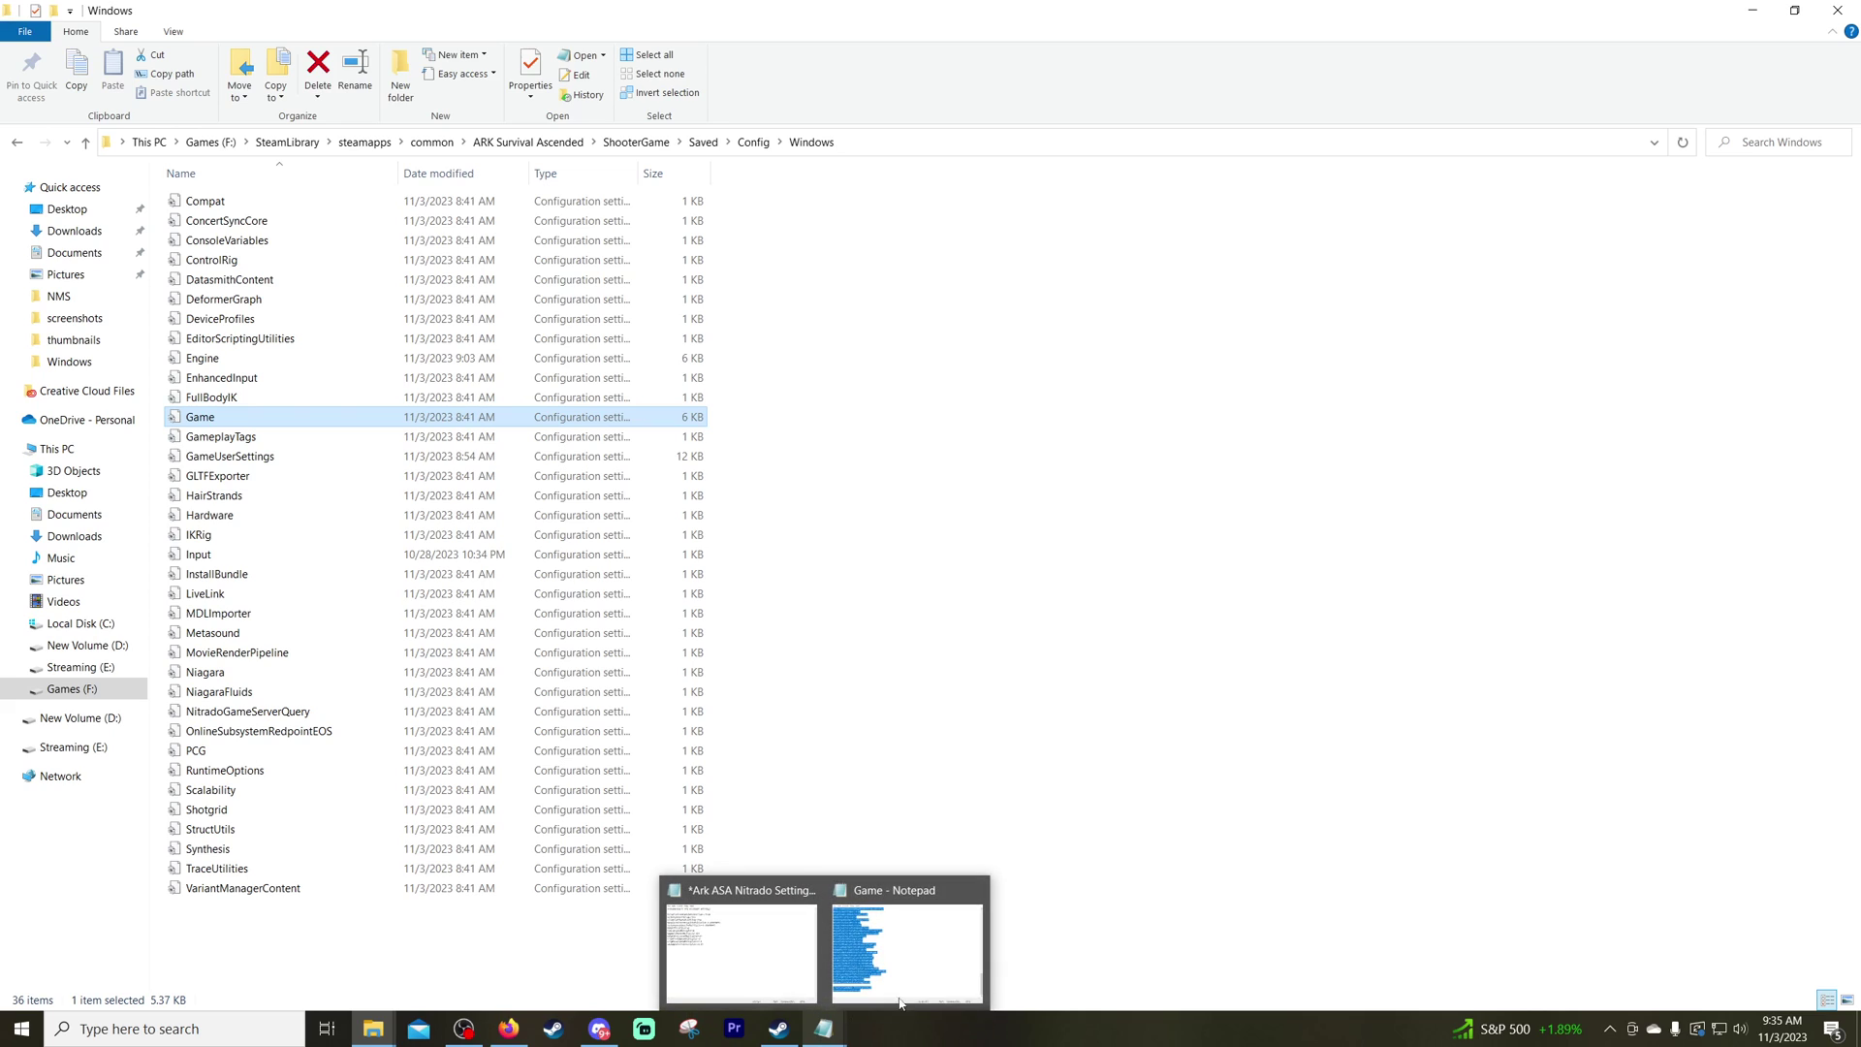
left_click(970, 969)
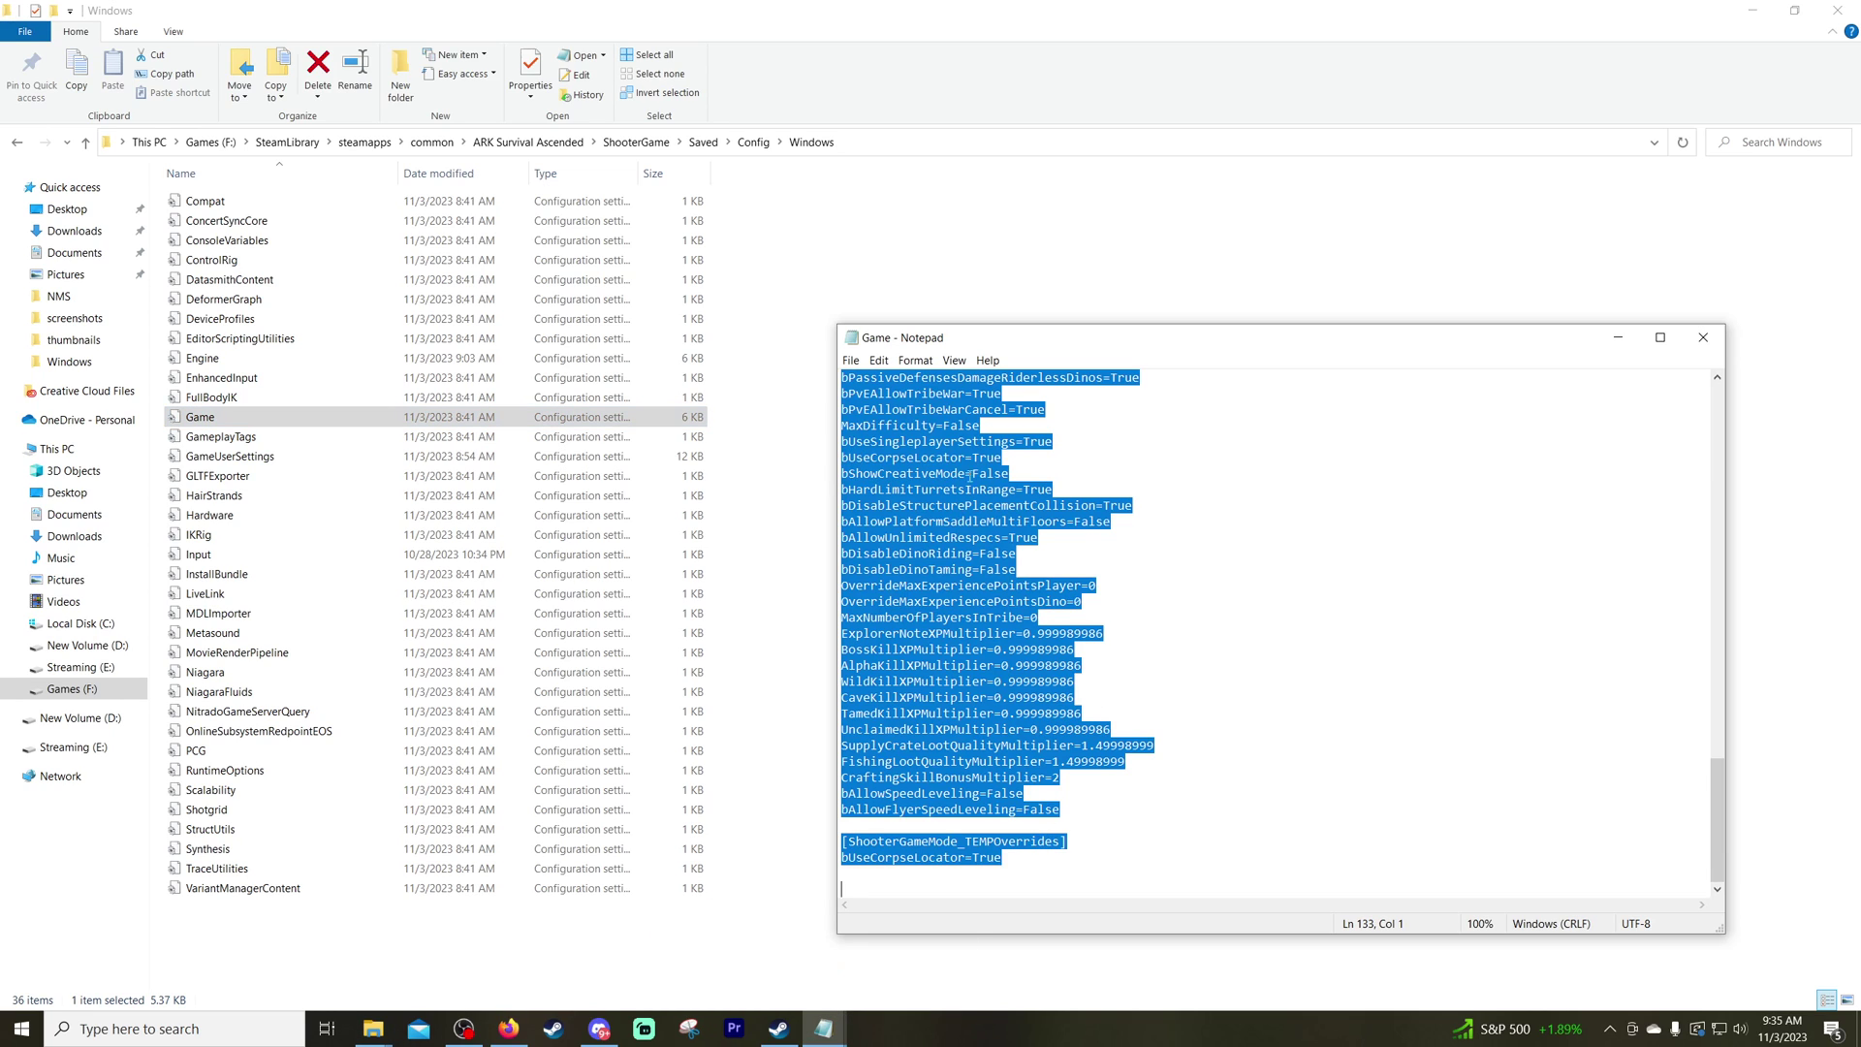
Step: Deselect the Game file's text, return to its top, and minimize Notepad
left_click(1228, 524)
scroll(1211, 562, "up", 13)
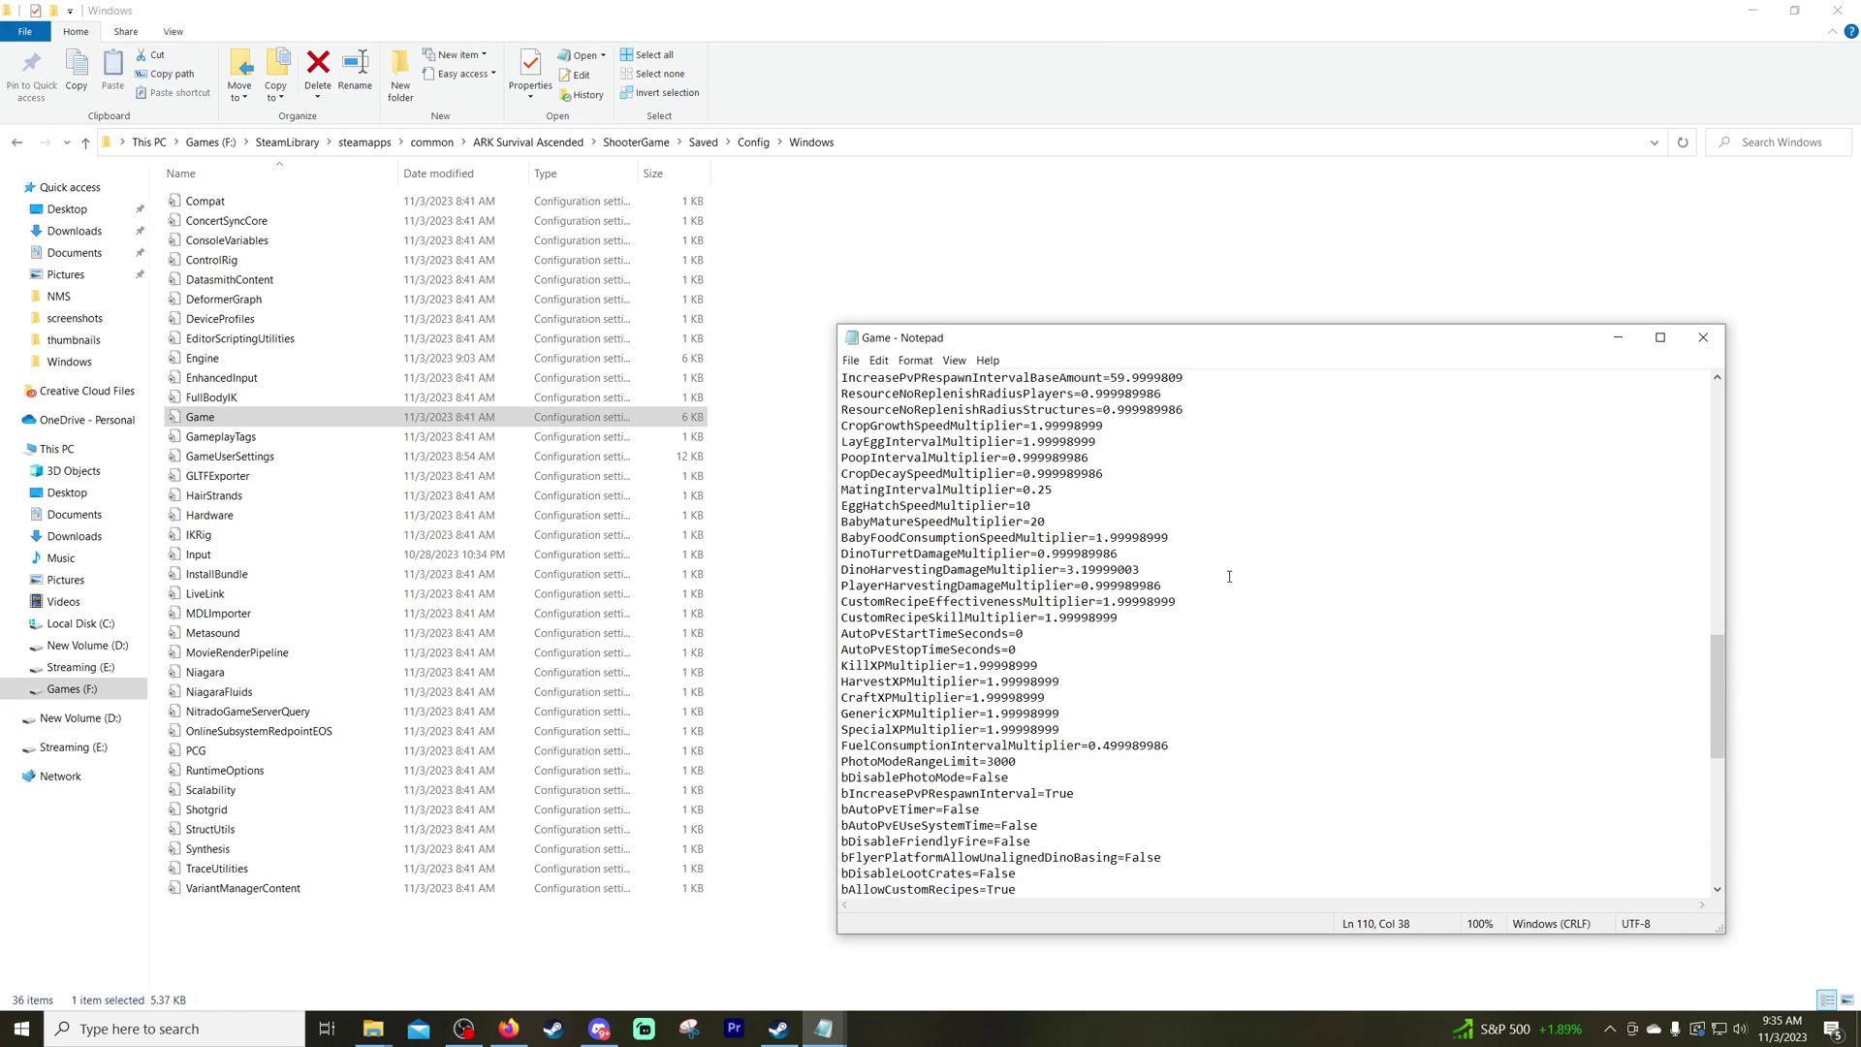
scroll(1201, 588, "up", 20)
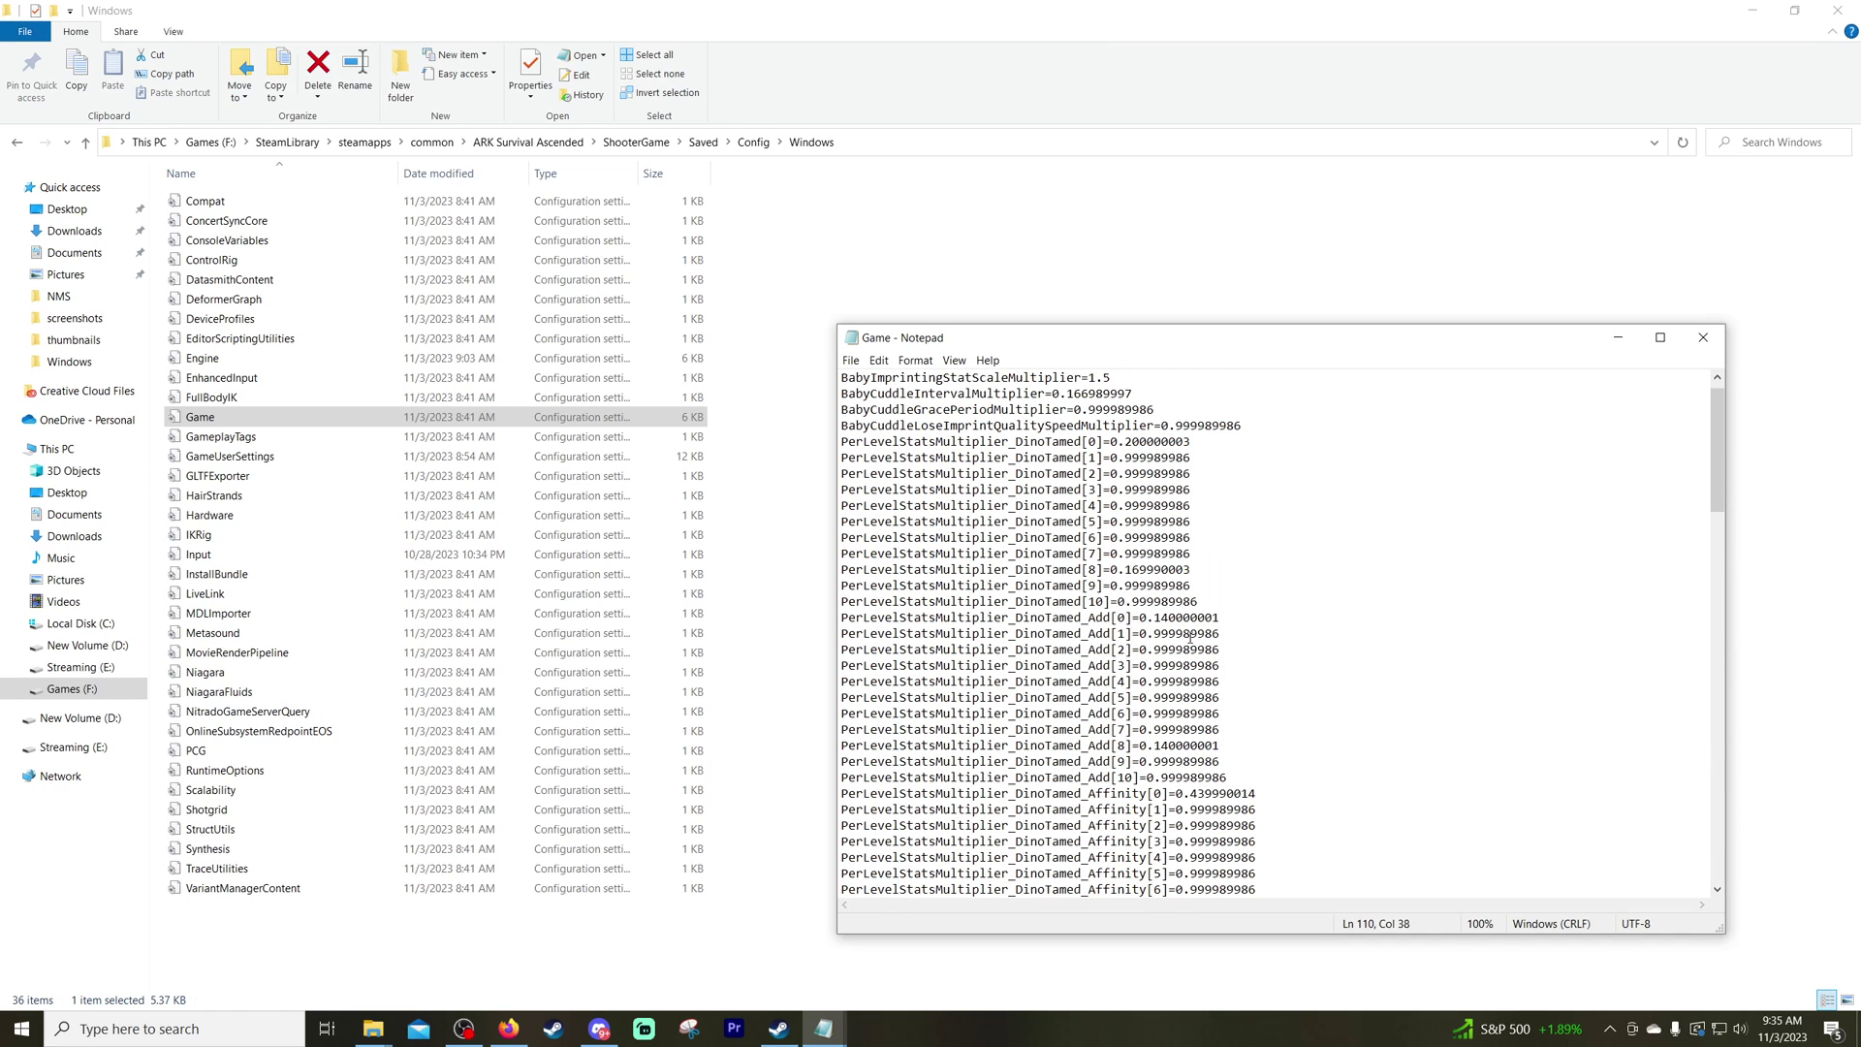
scroll(1193, 632, "up", 1)
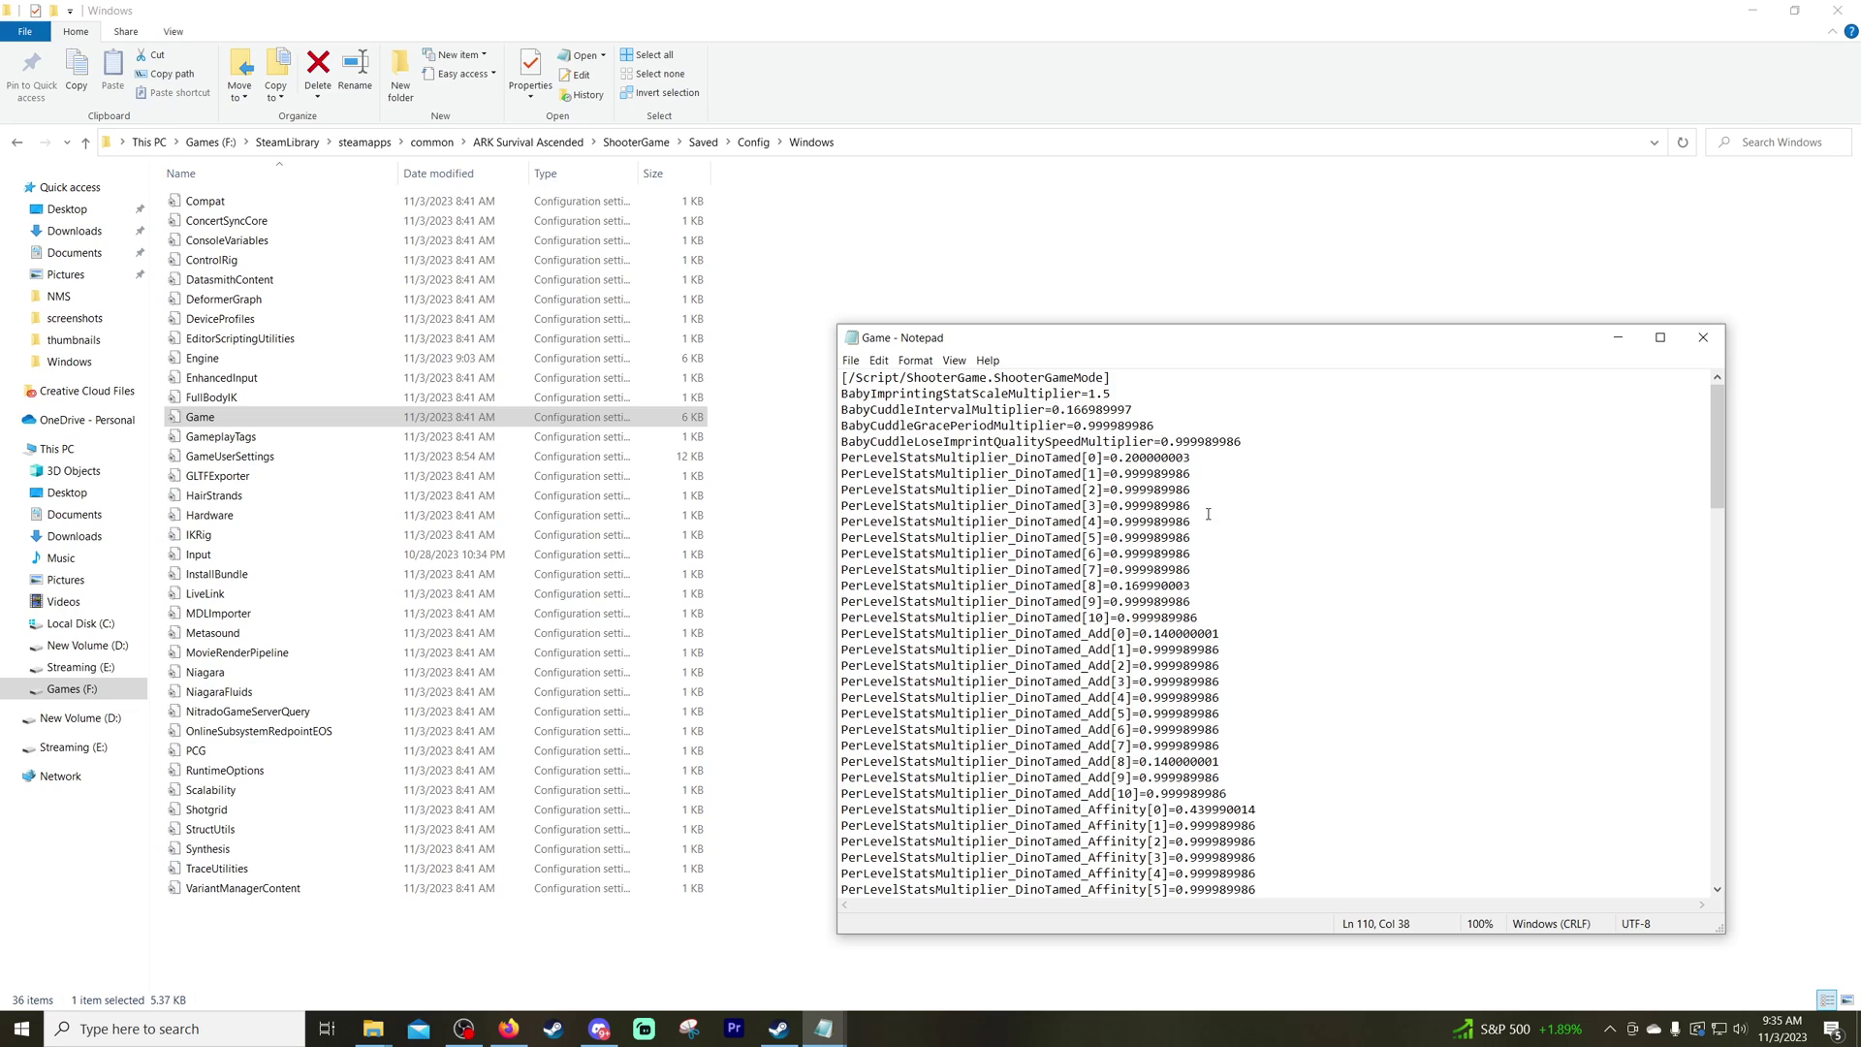
left_click(1622, 339)
Step: Minimize File Explorer and Steam so the Nitrado Game.ini editor is in front
left_click(1752, 14)
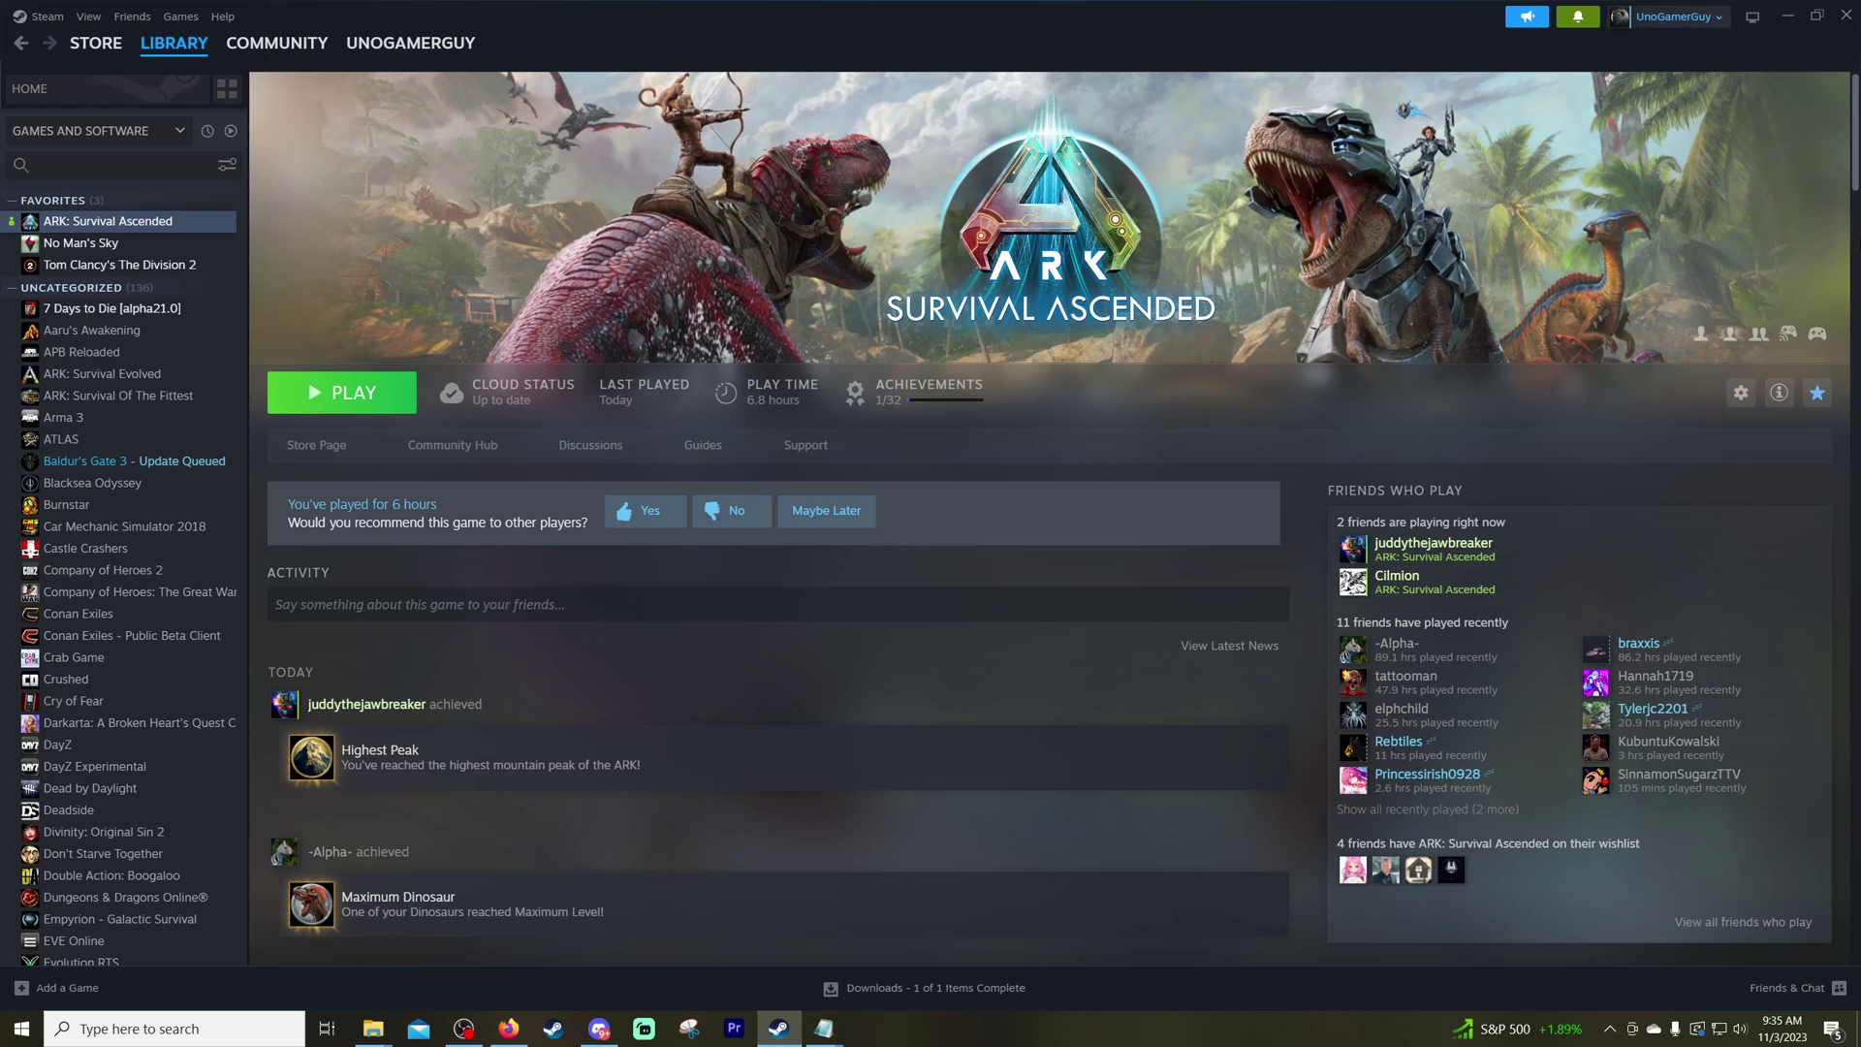
left_click(1788, 16)
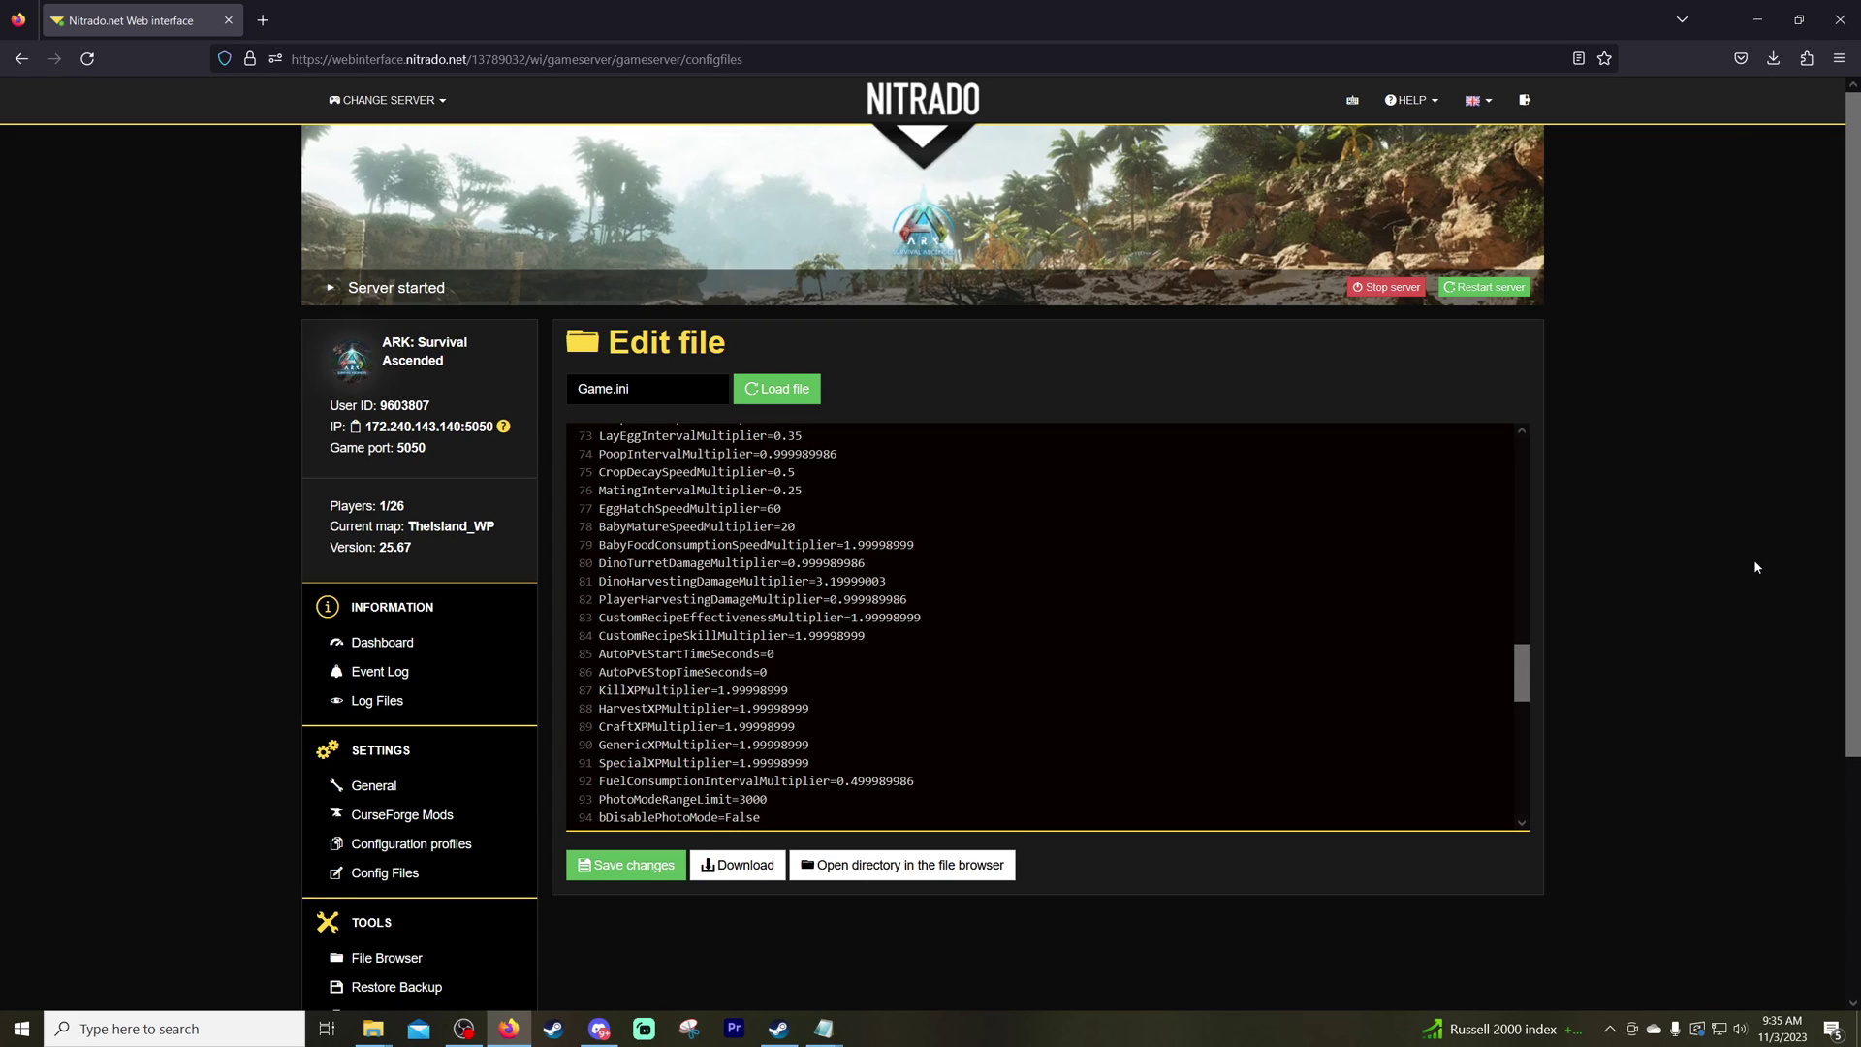